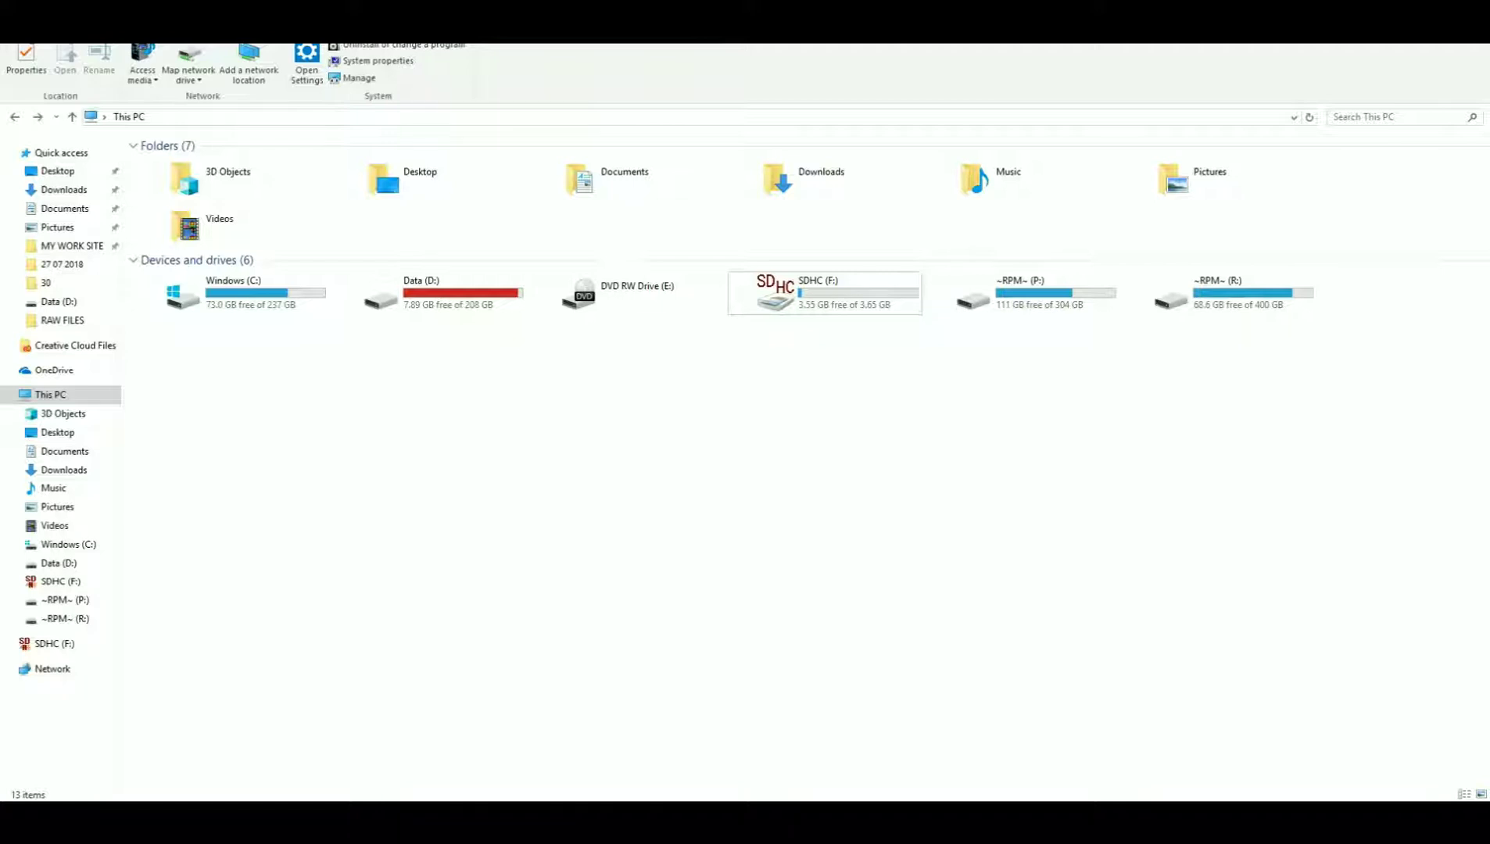
Open the Registry Editor (regedit) and approve its administrator permission request.
key(super+s)
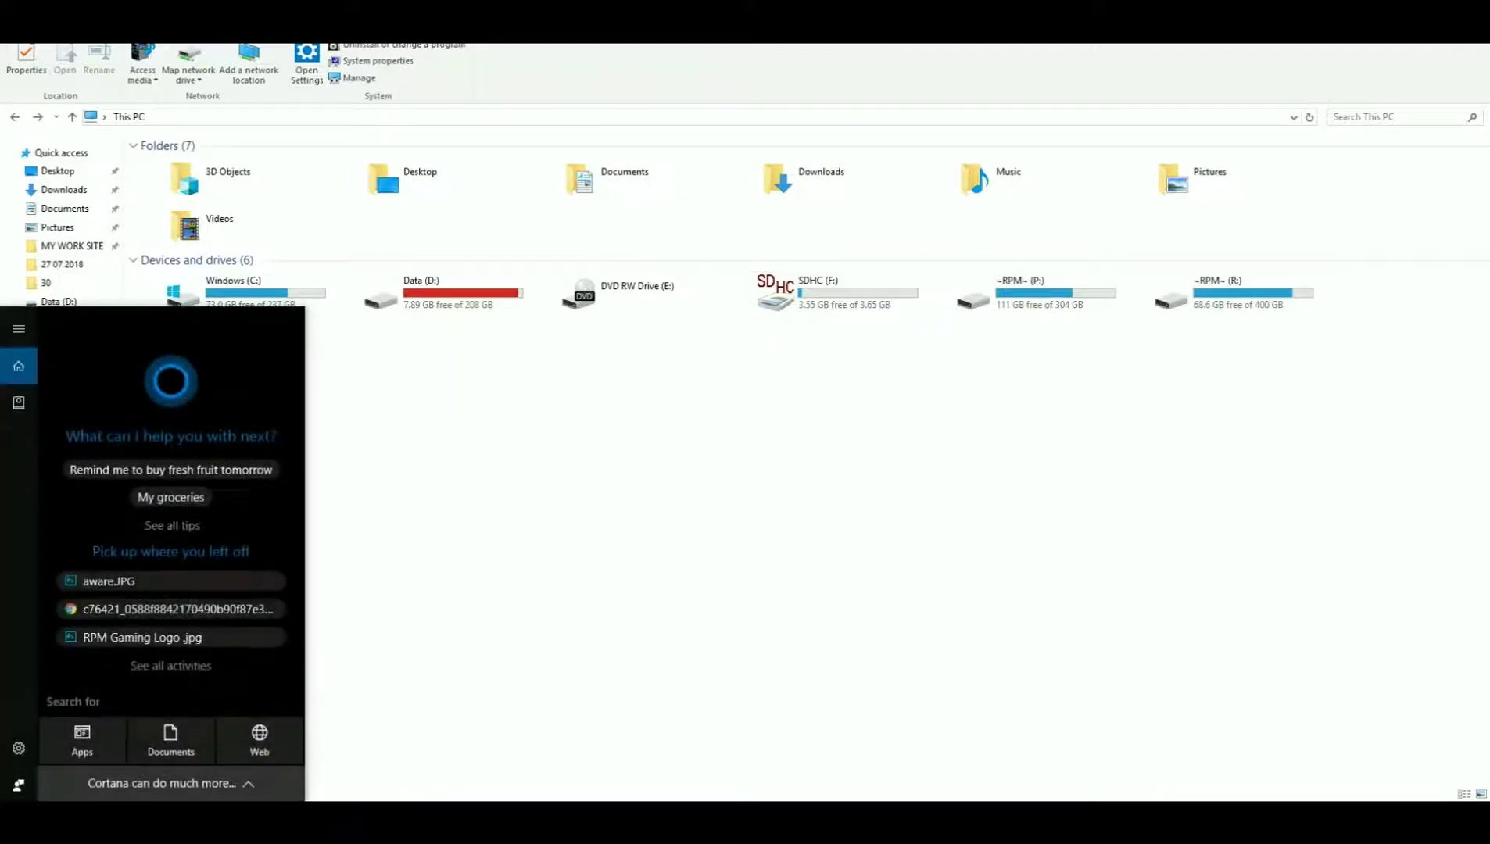
text(reg)
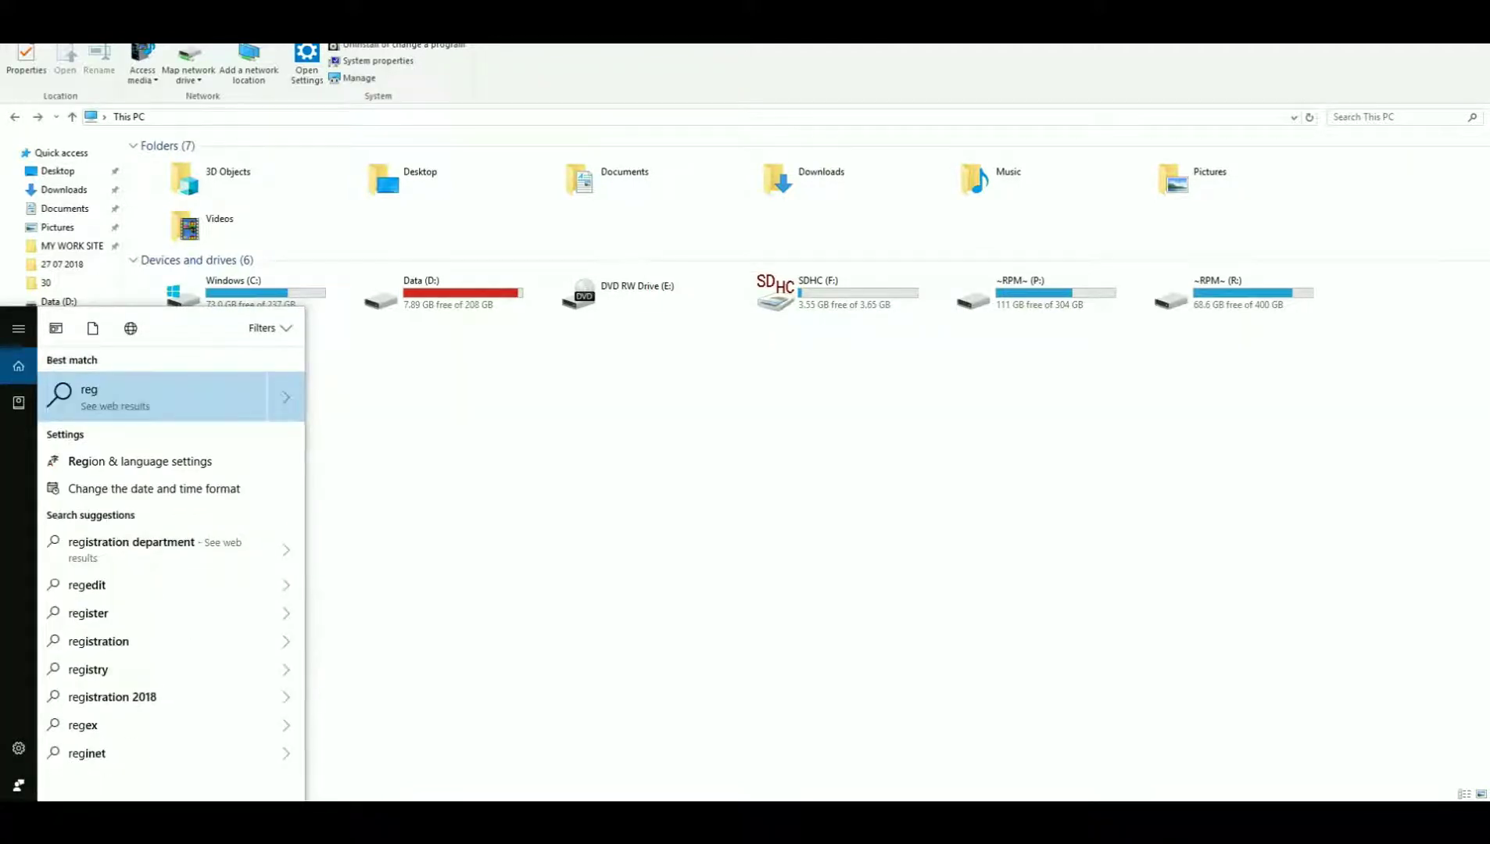
text(edit)
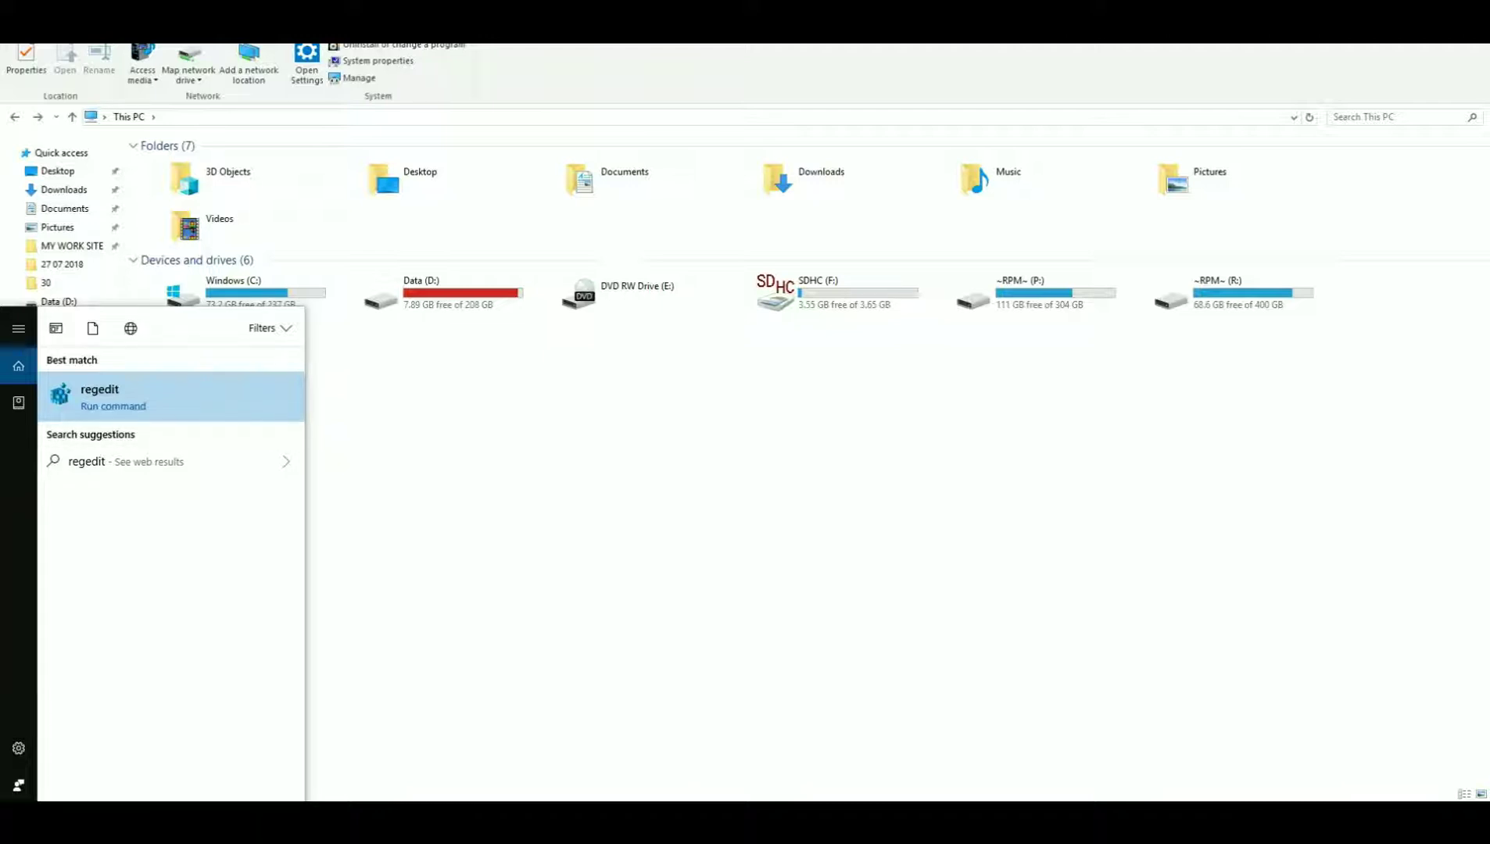
key(Return)
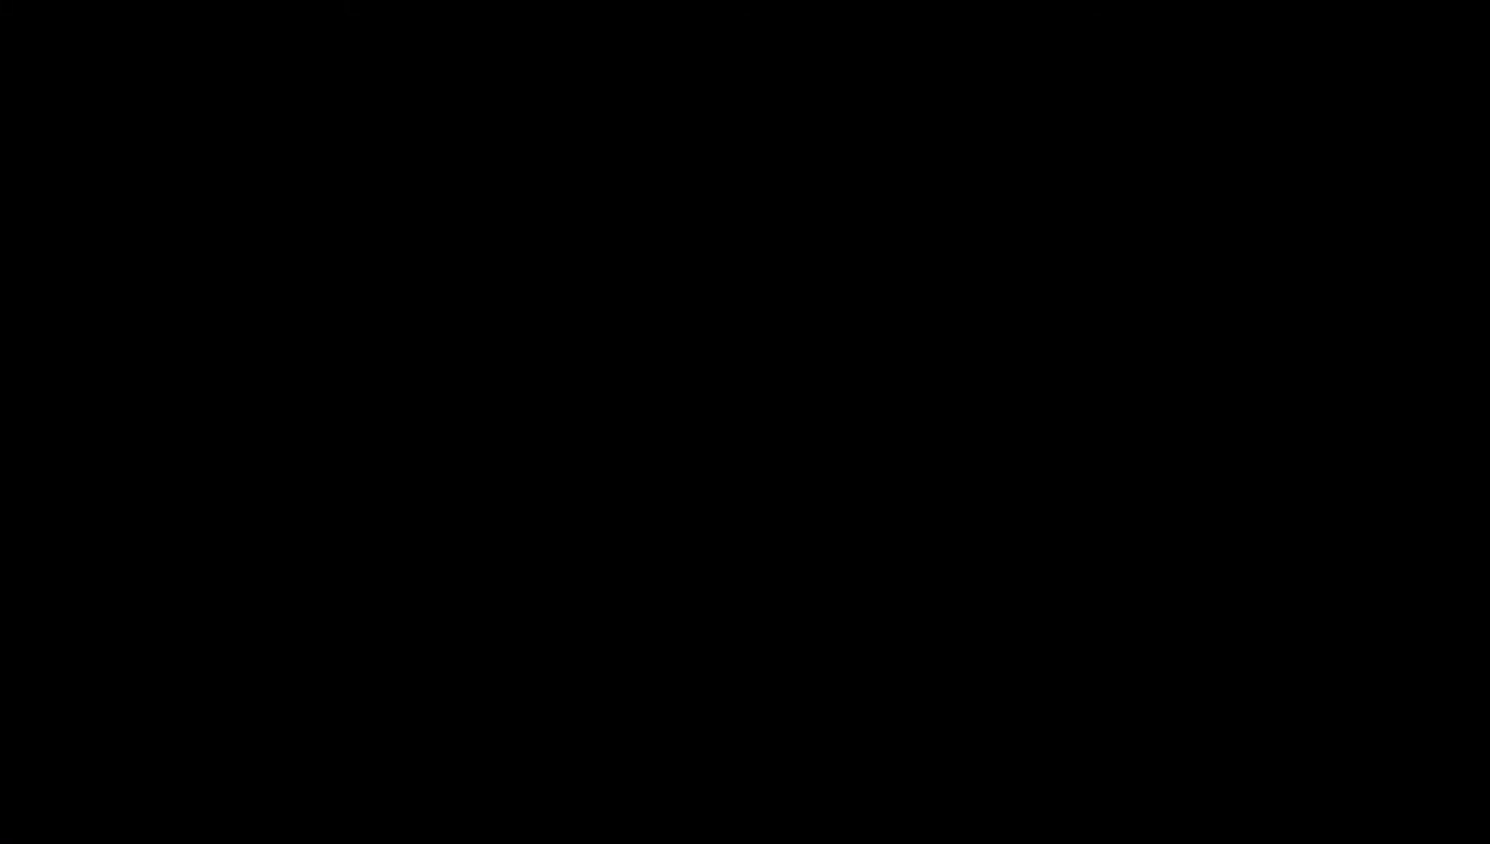
key(alt+y)
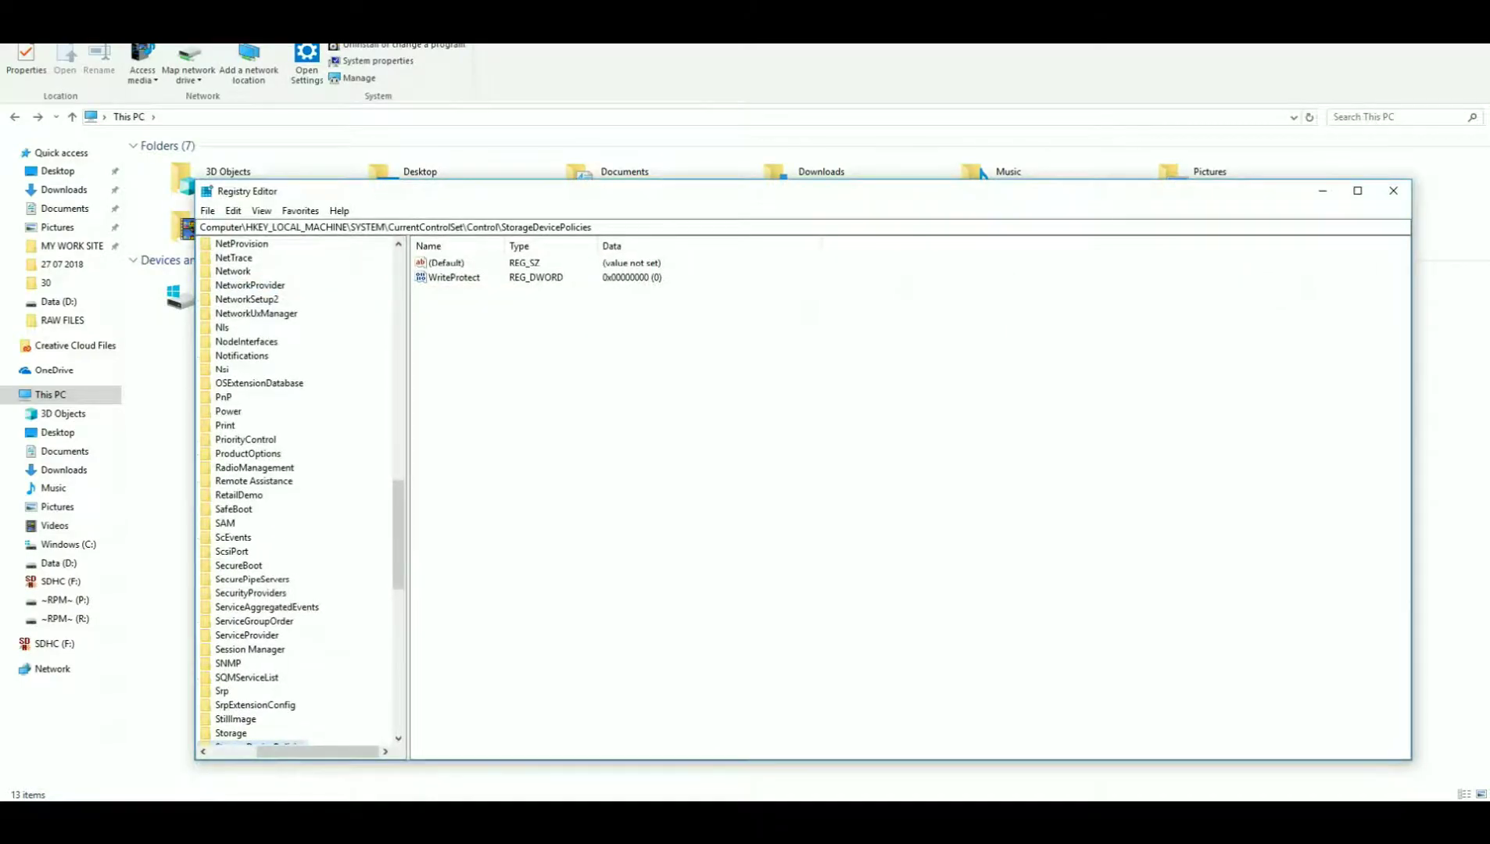
Narrow and reposition the Registry Editor window so the drives stay partly visible, and collapse the HKEY_LOCAL_MACHINE branch.
scroll(297, 493, up, 20)
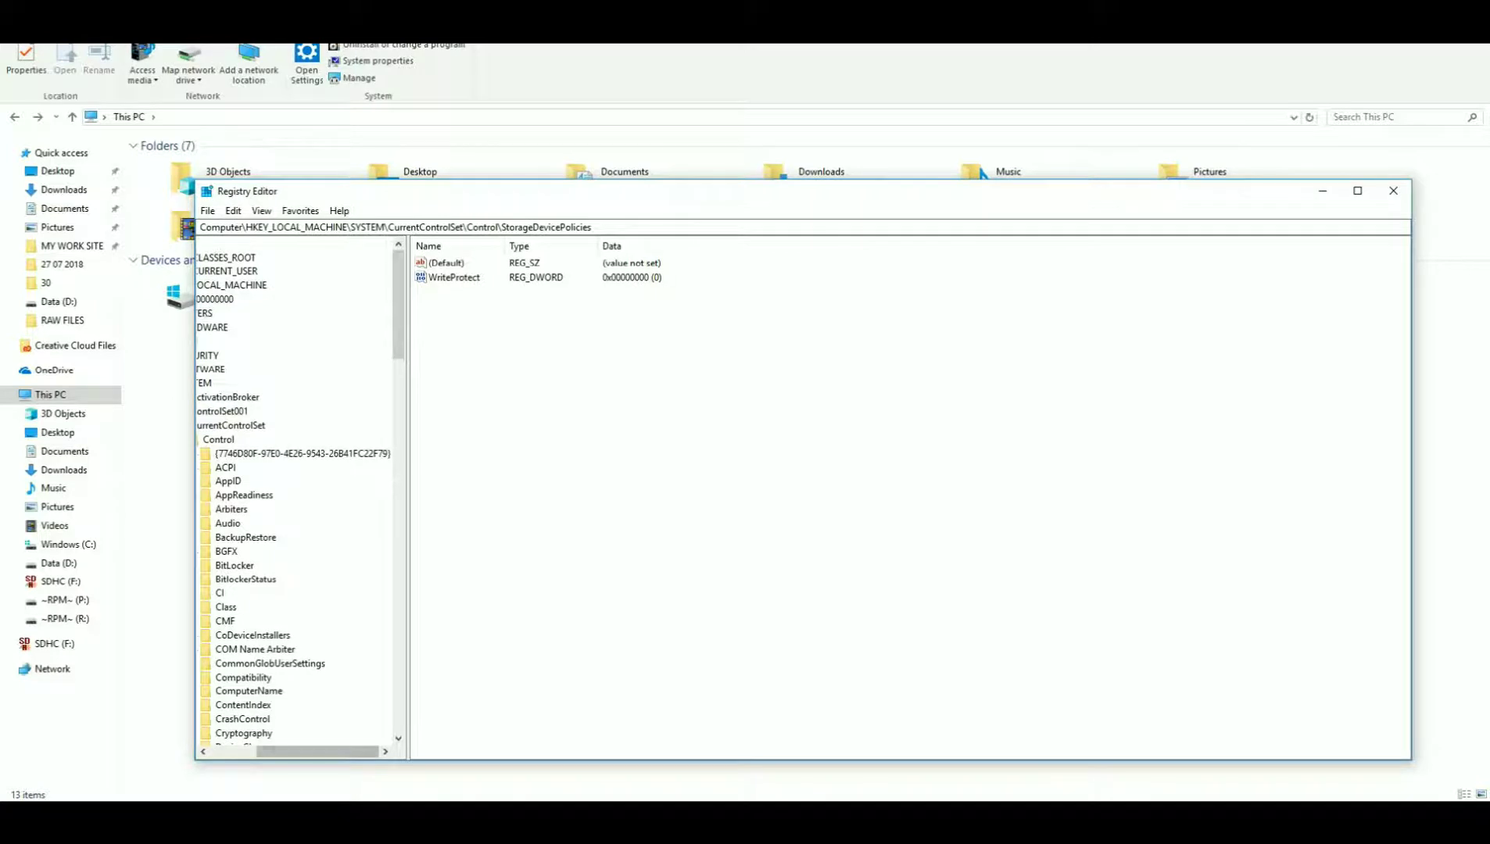
drag(317, 751, 271, 752)
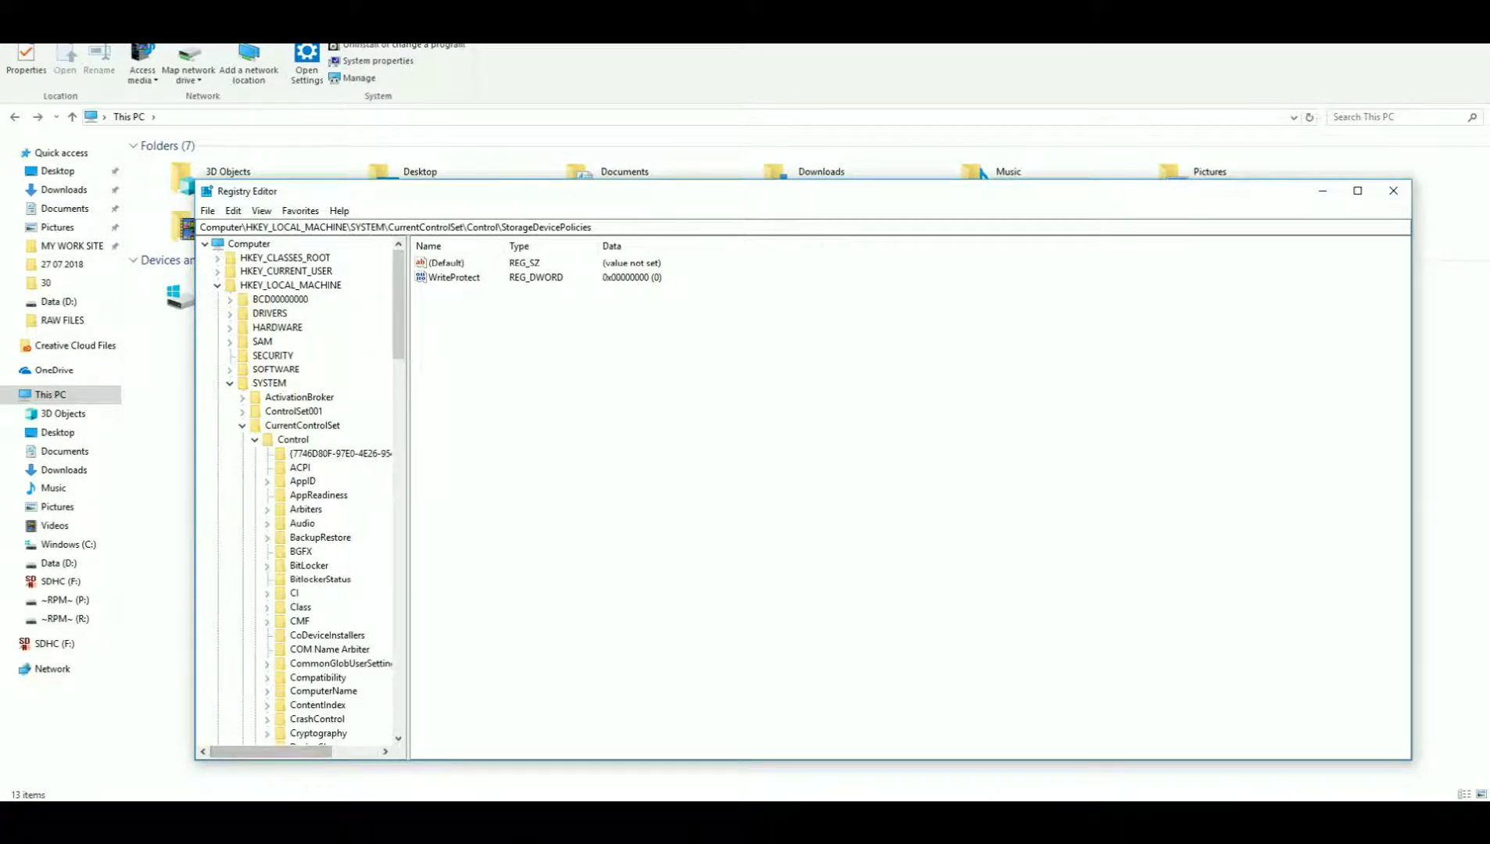
mouse_move(547, 190)
mouse_down()
mouse_move(663, 180)
mouse_move(546, 184)
mouse_up()
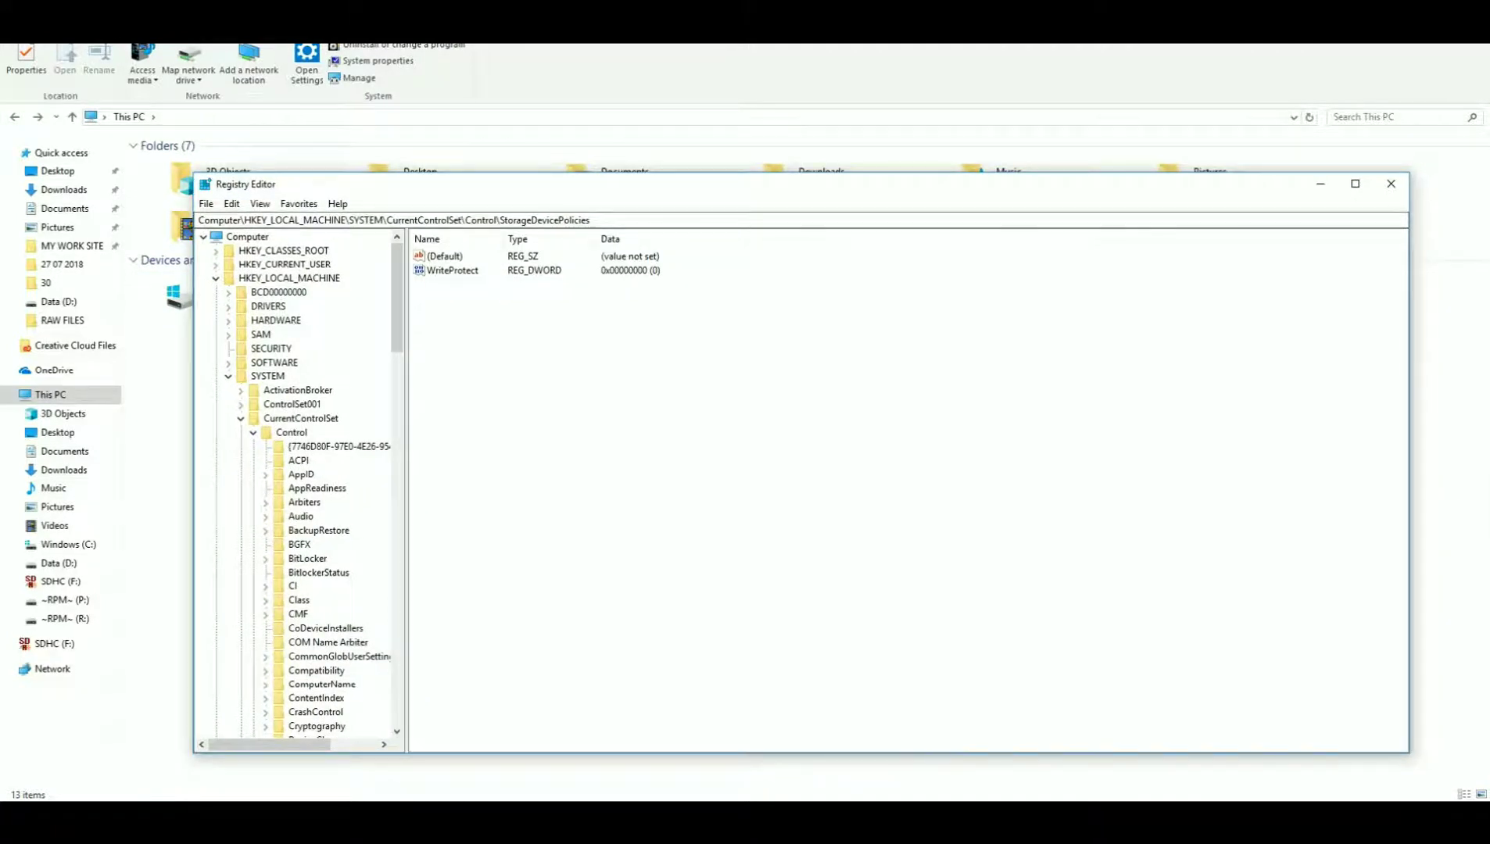
drag(1411, 328, 725, 328)
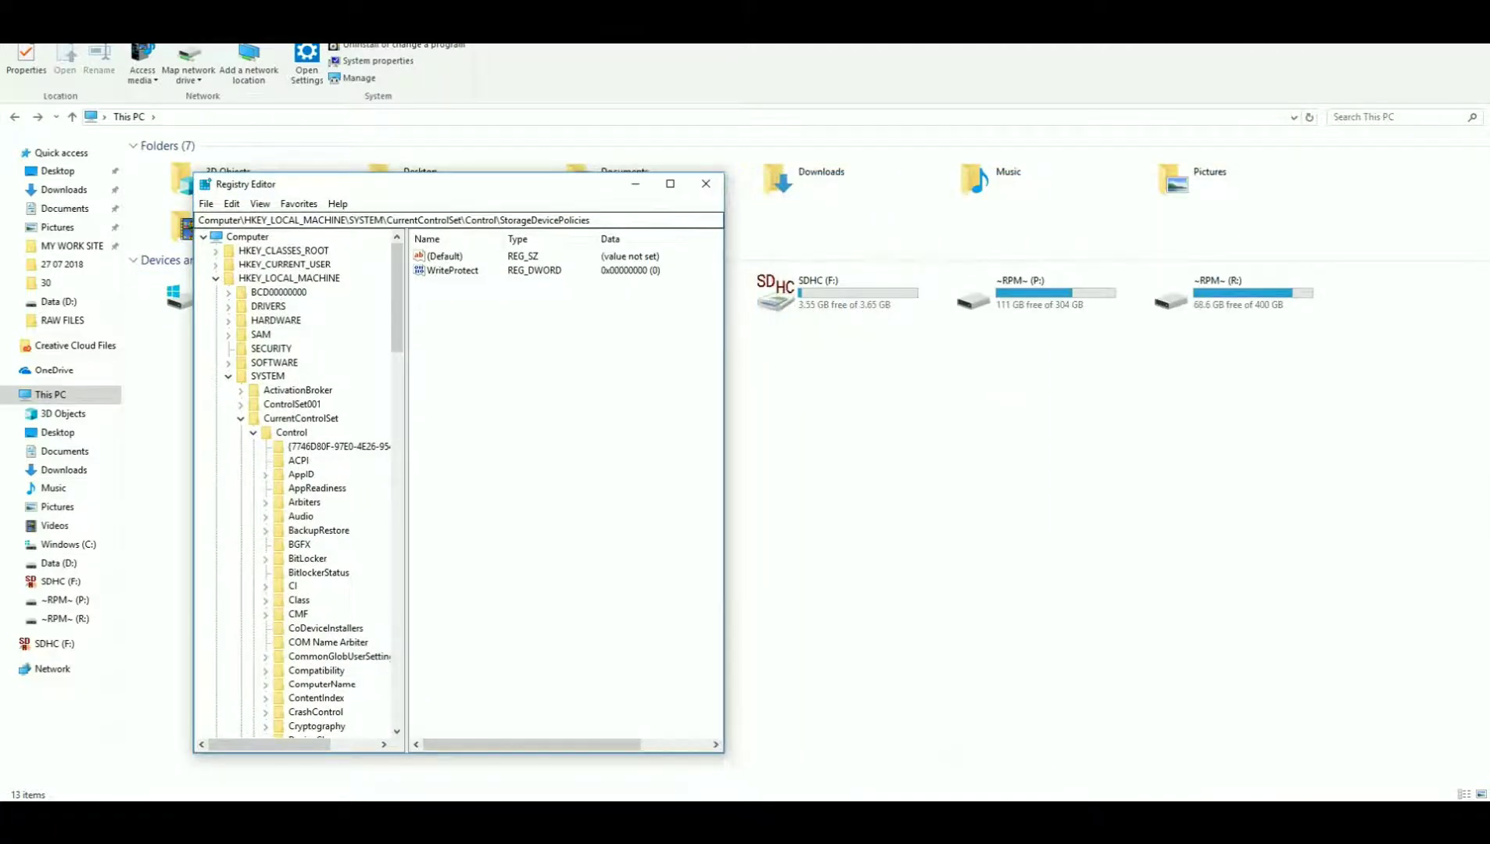
drag(422, 183, 744, 188)
click(537, 282)
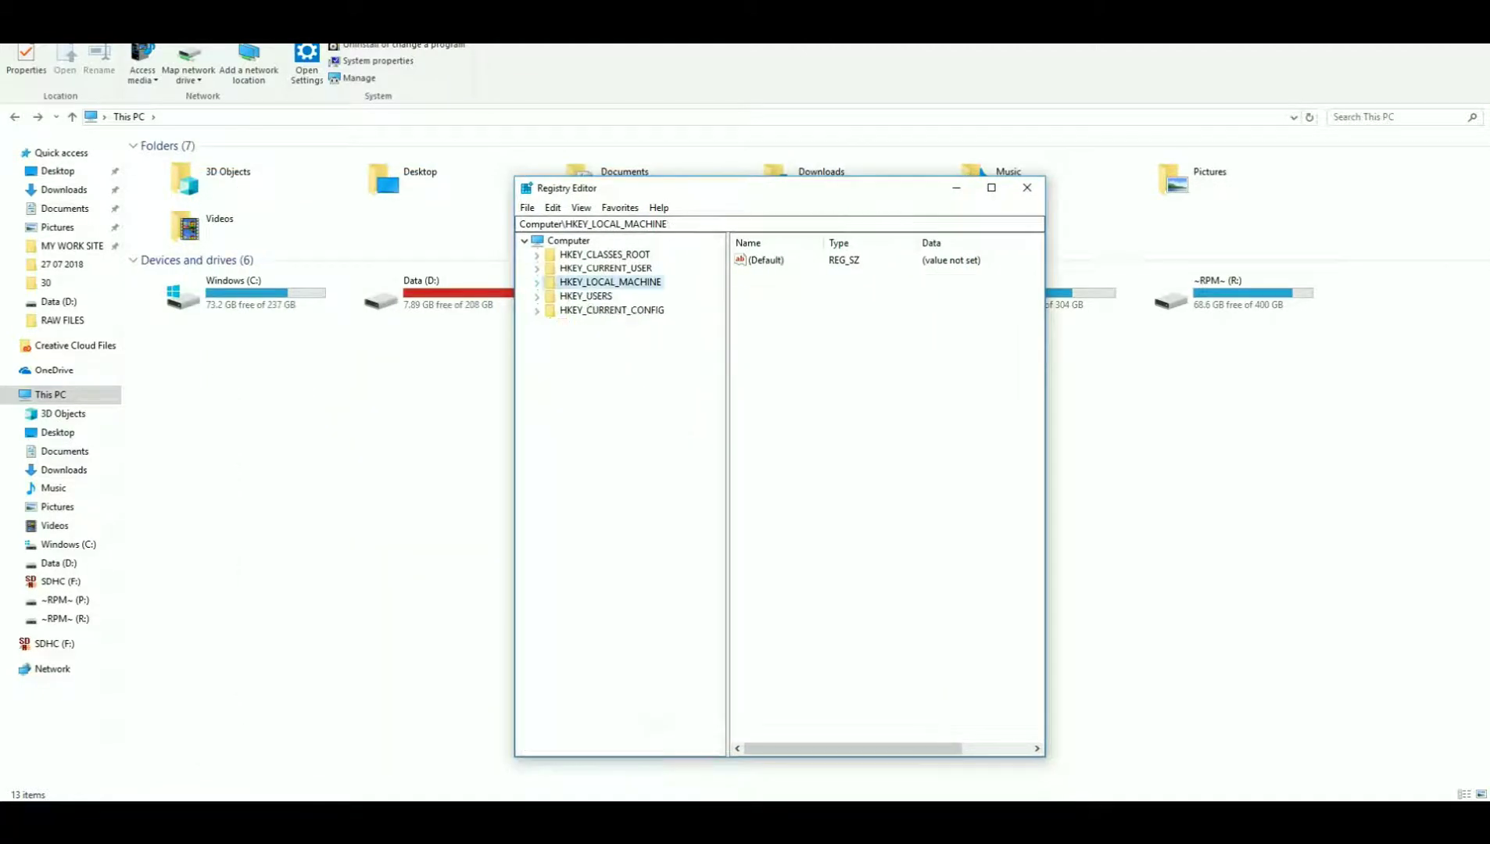
Expand HKEY_LOCAL_MACHINE and its SYSTEM key in the registry tree, showing only their direct subkeys.
click(568, 241)
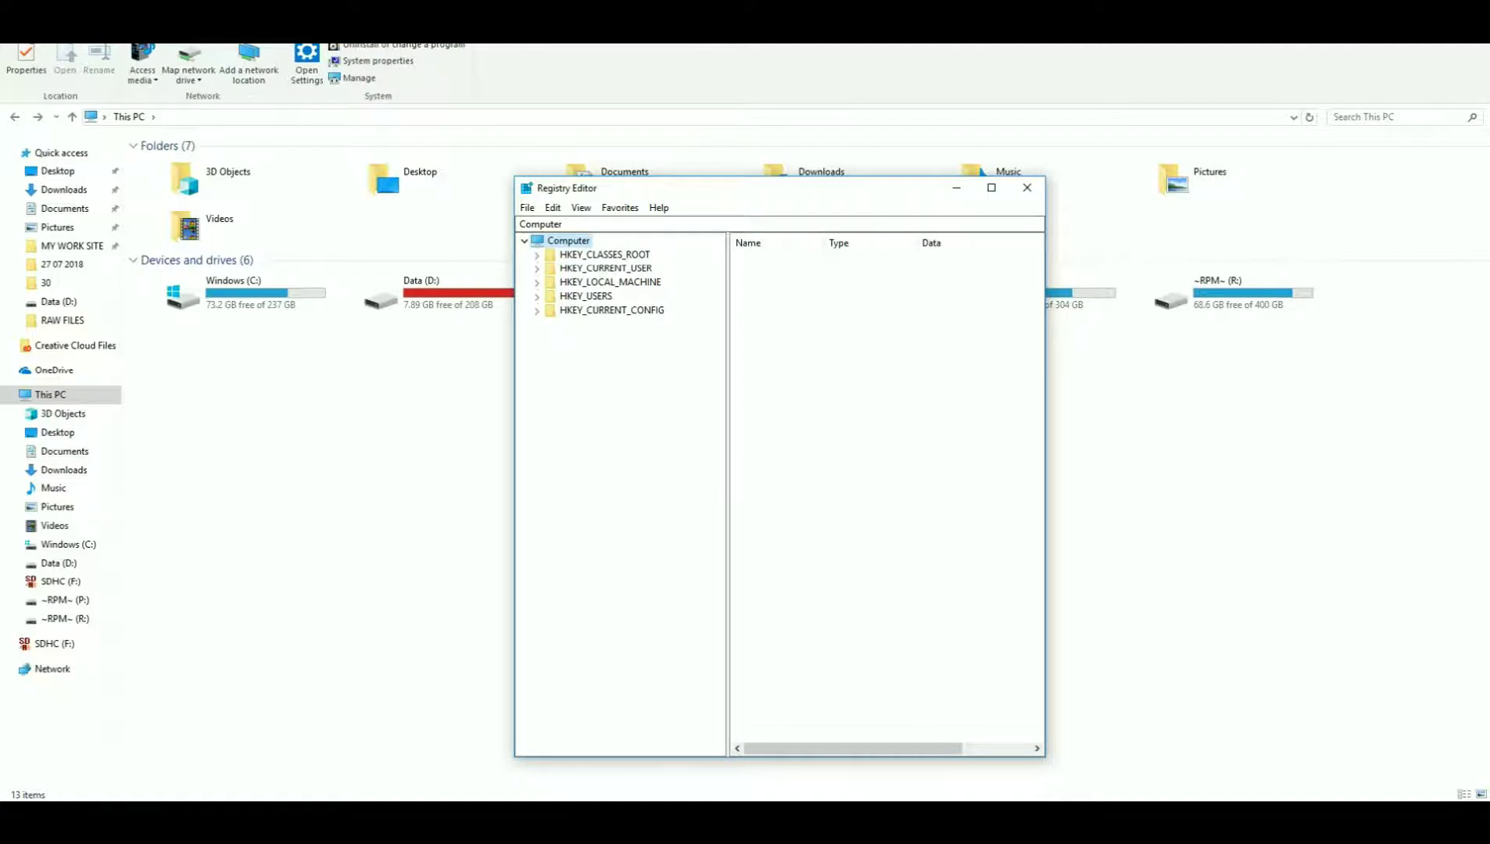
click(610, 281)
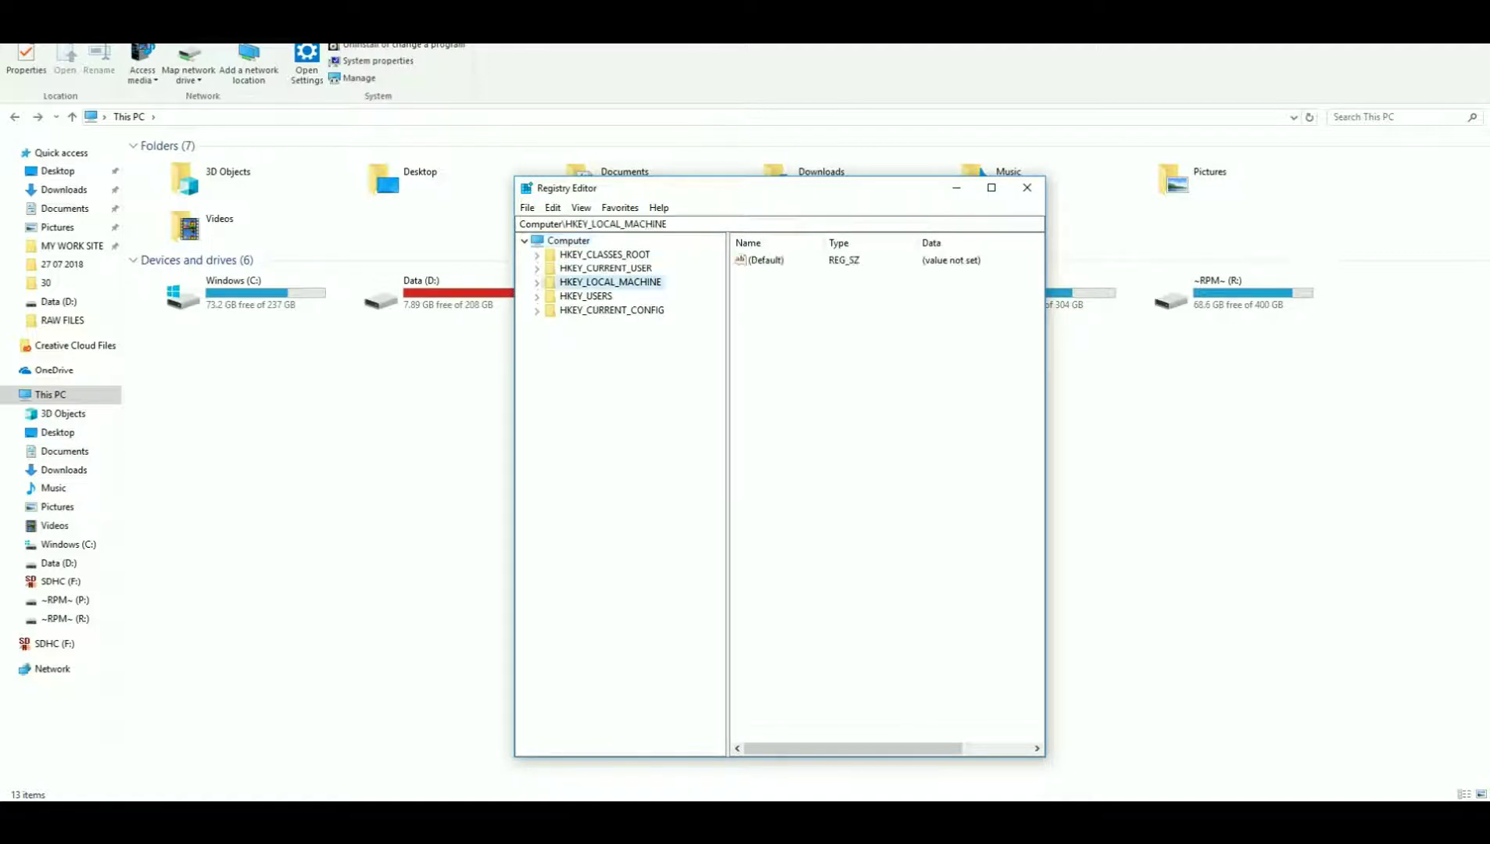
key(Right)
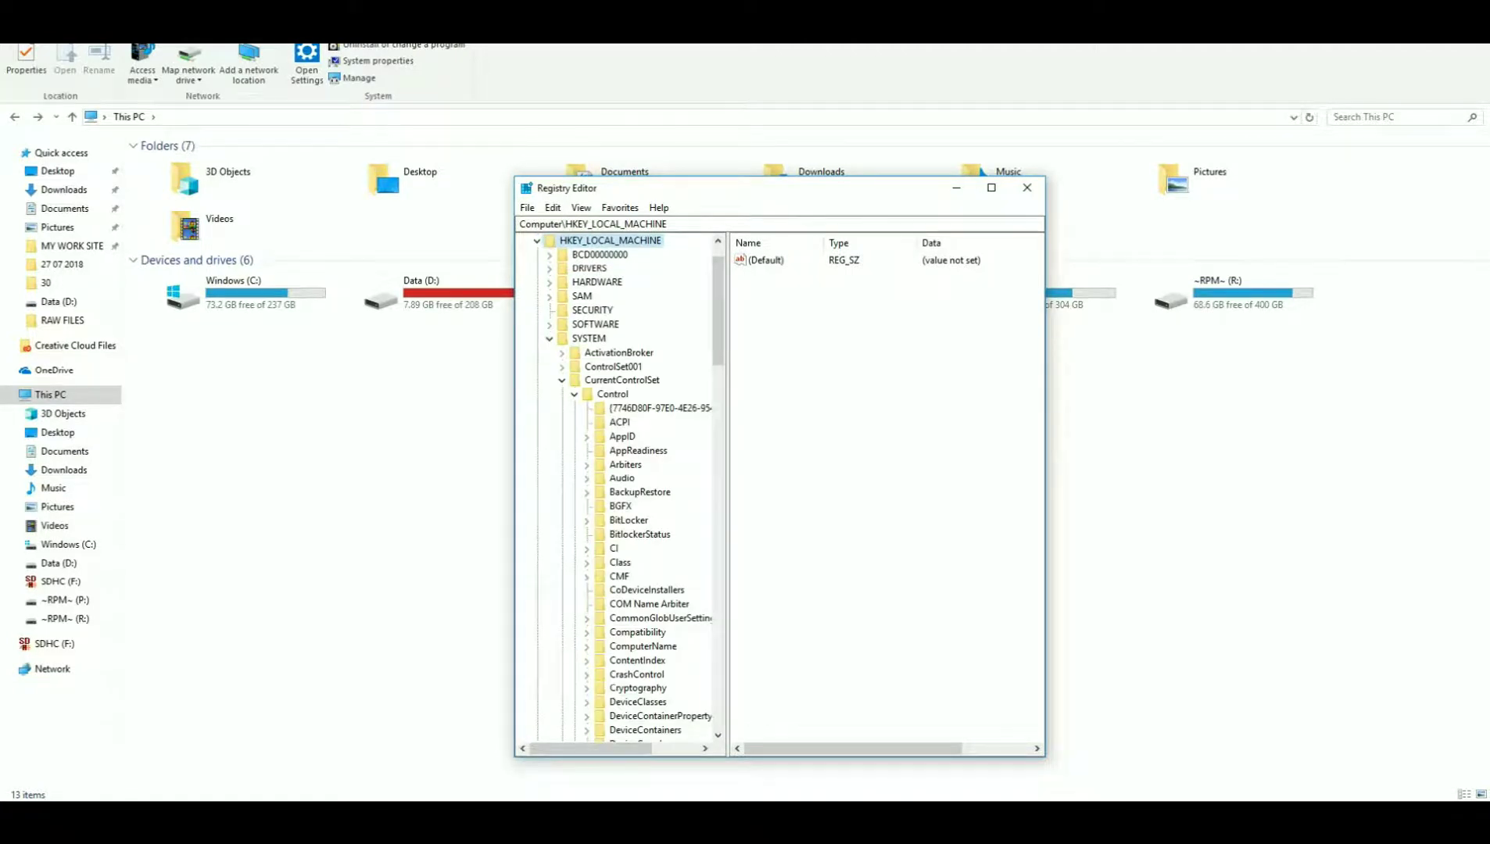
key(Left)
key(Right)
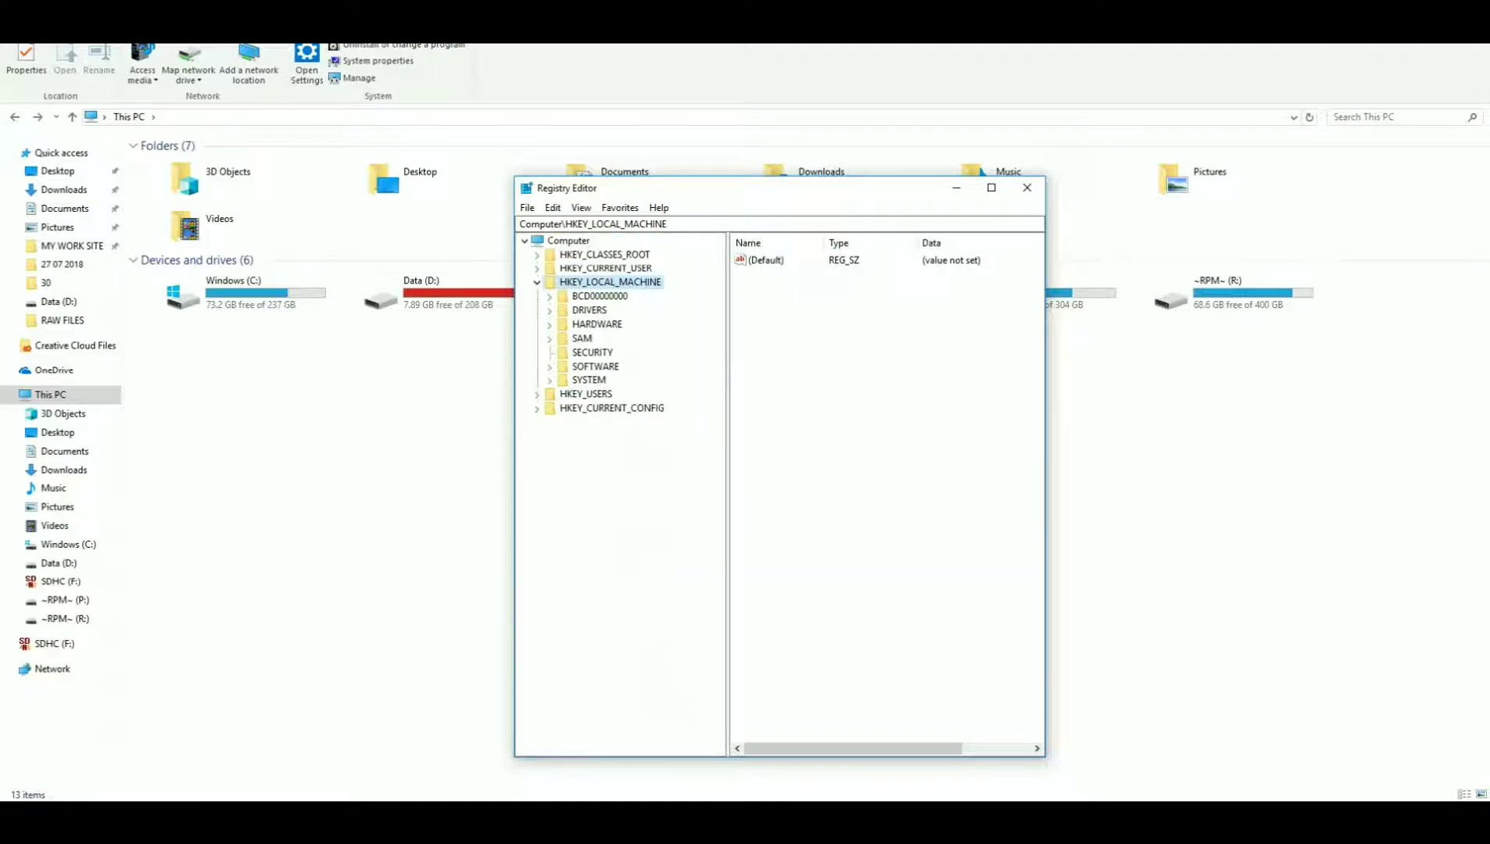
click(588, 380)
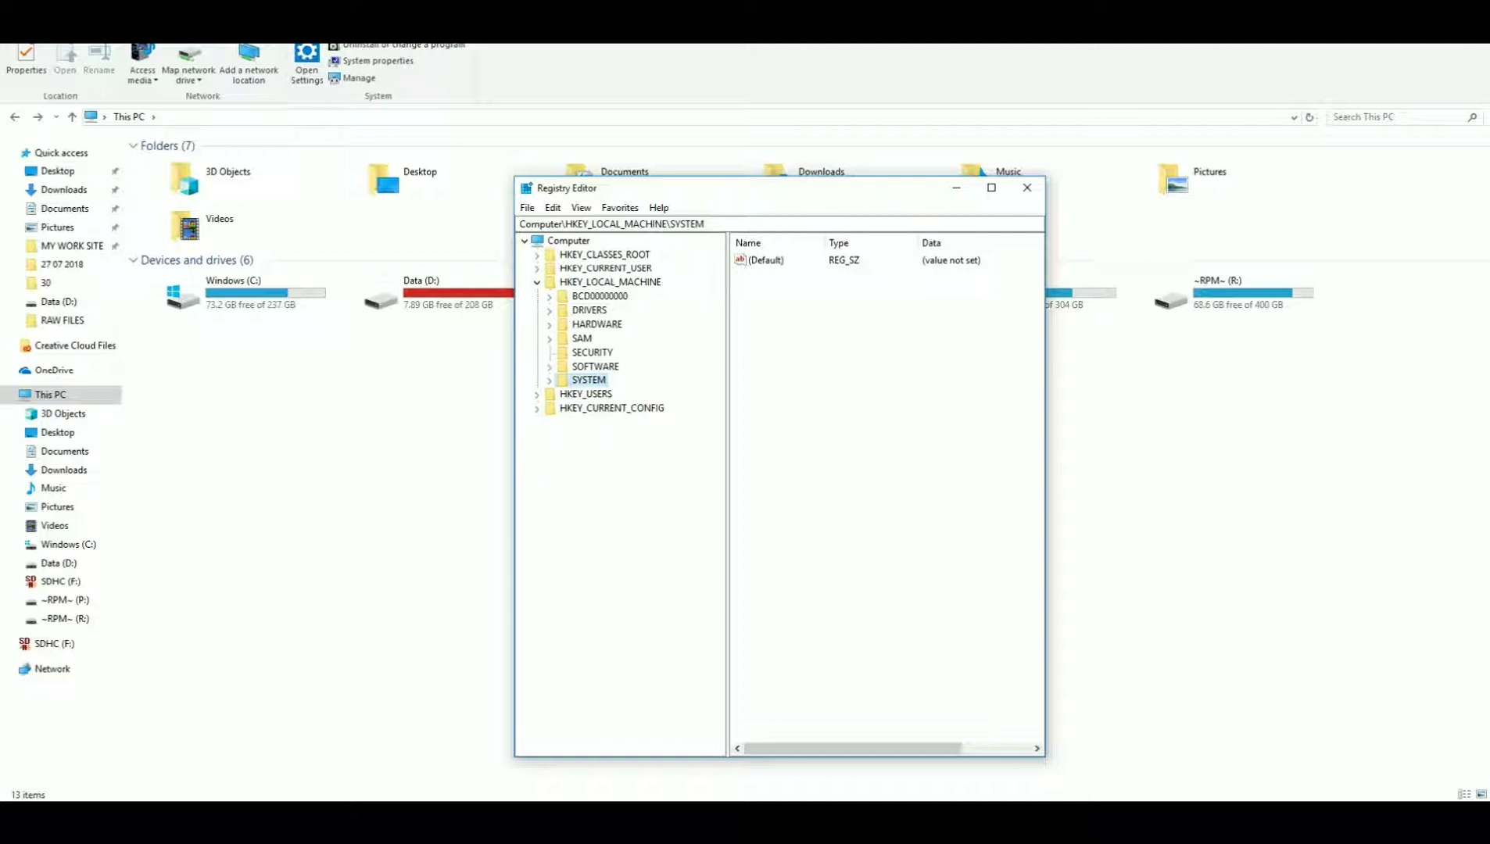
key(Right)
key(Left)
key(Right)
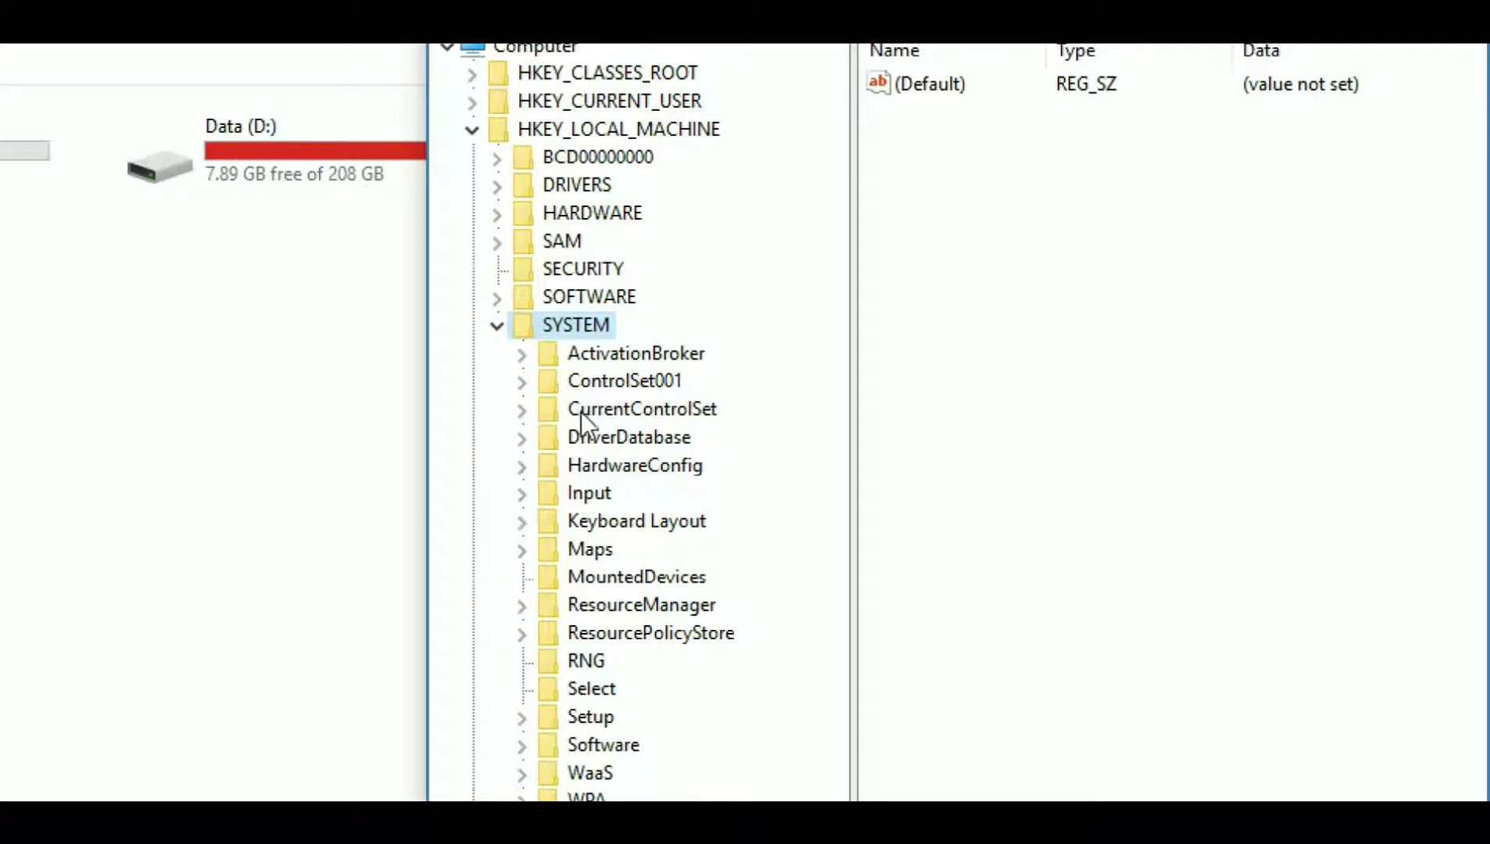
Expand CurrentControlSet and its Control key under SYSTEM, and select the StorageDevicePolicies key.
click(673, 414)
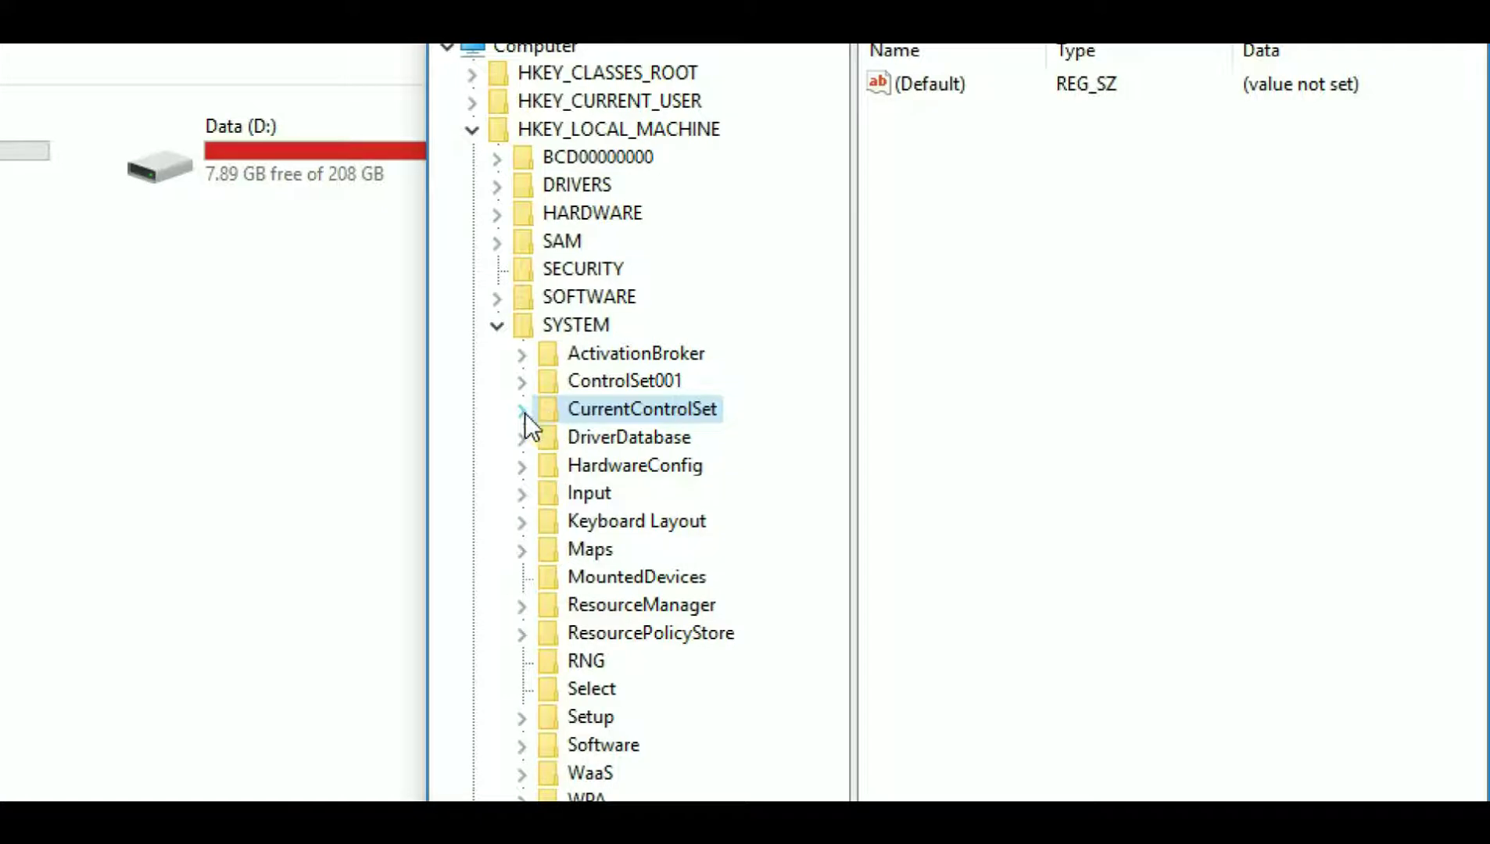
click(522, 411)
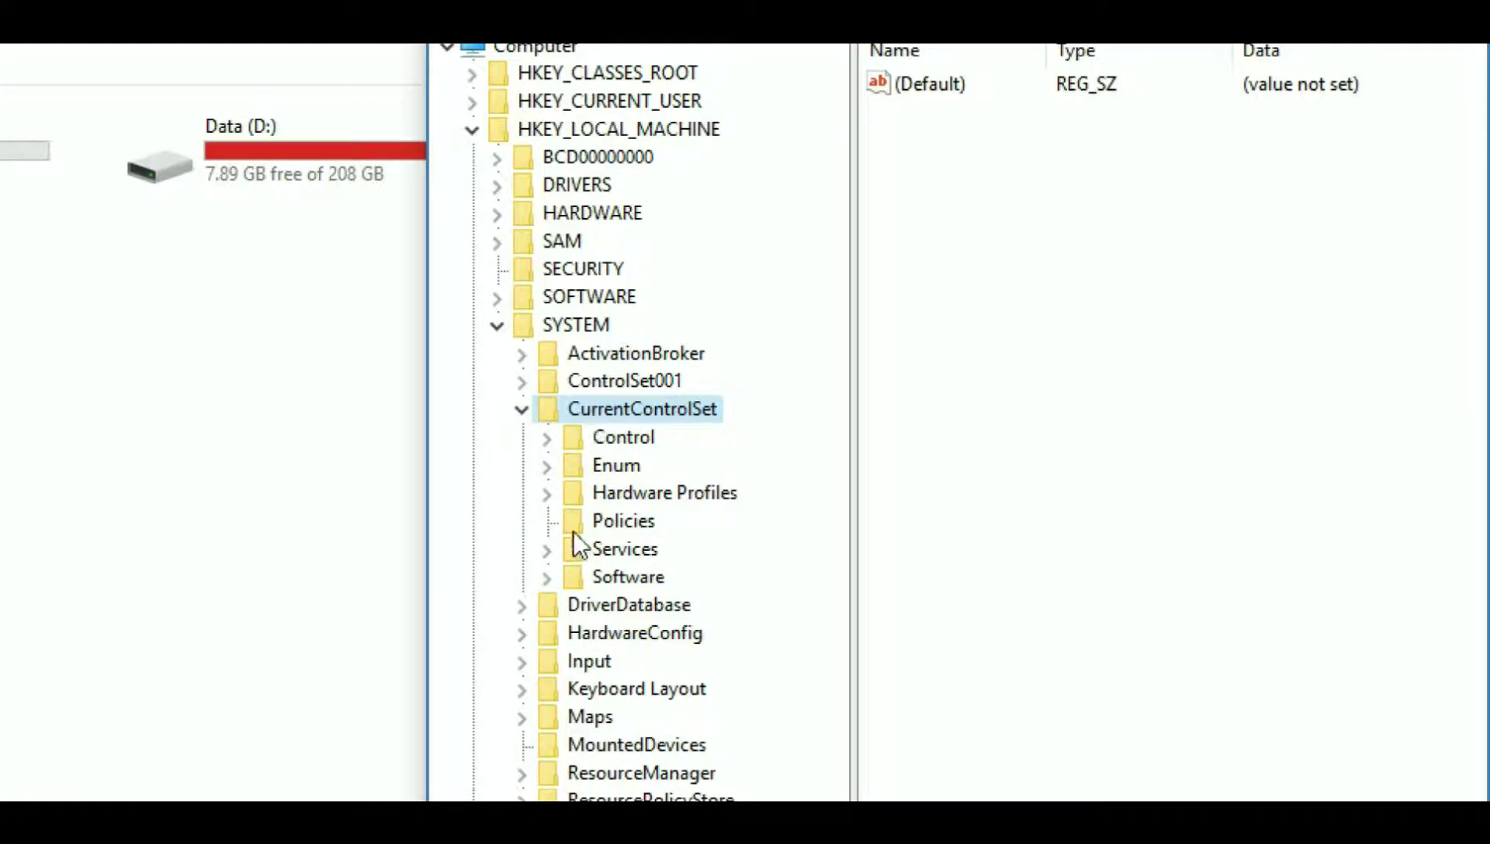
click(618, 438)
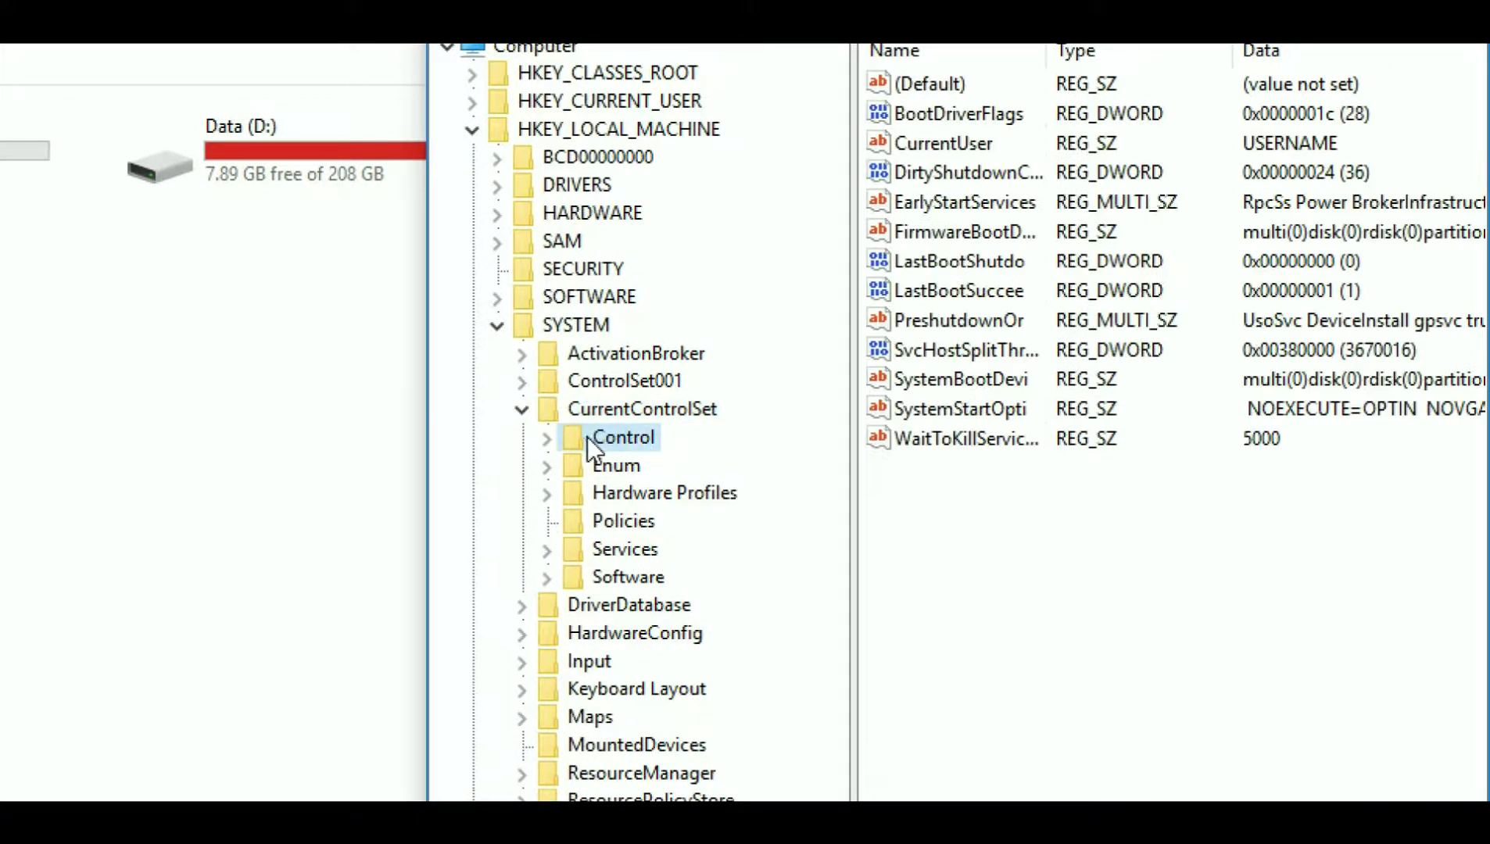
click(544, 439)
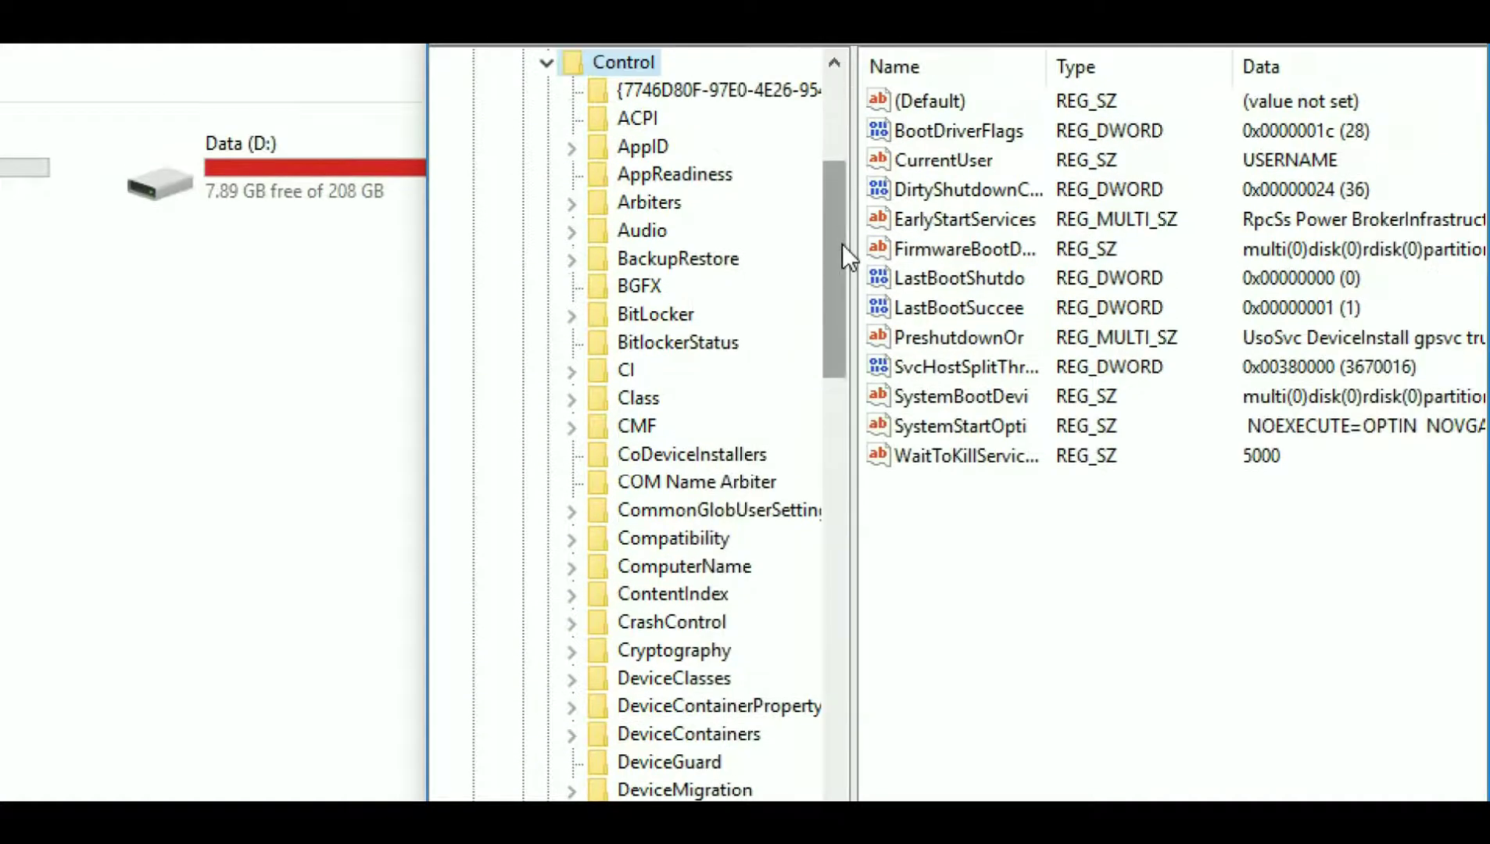
drag(842, 245, 835, 723)
click(688, 594)
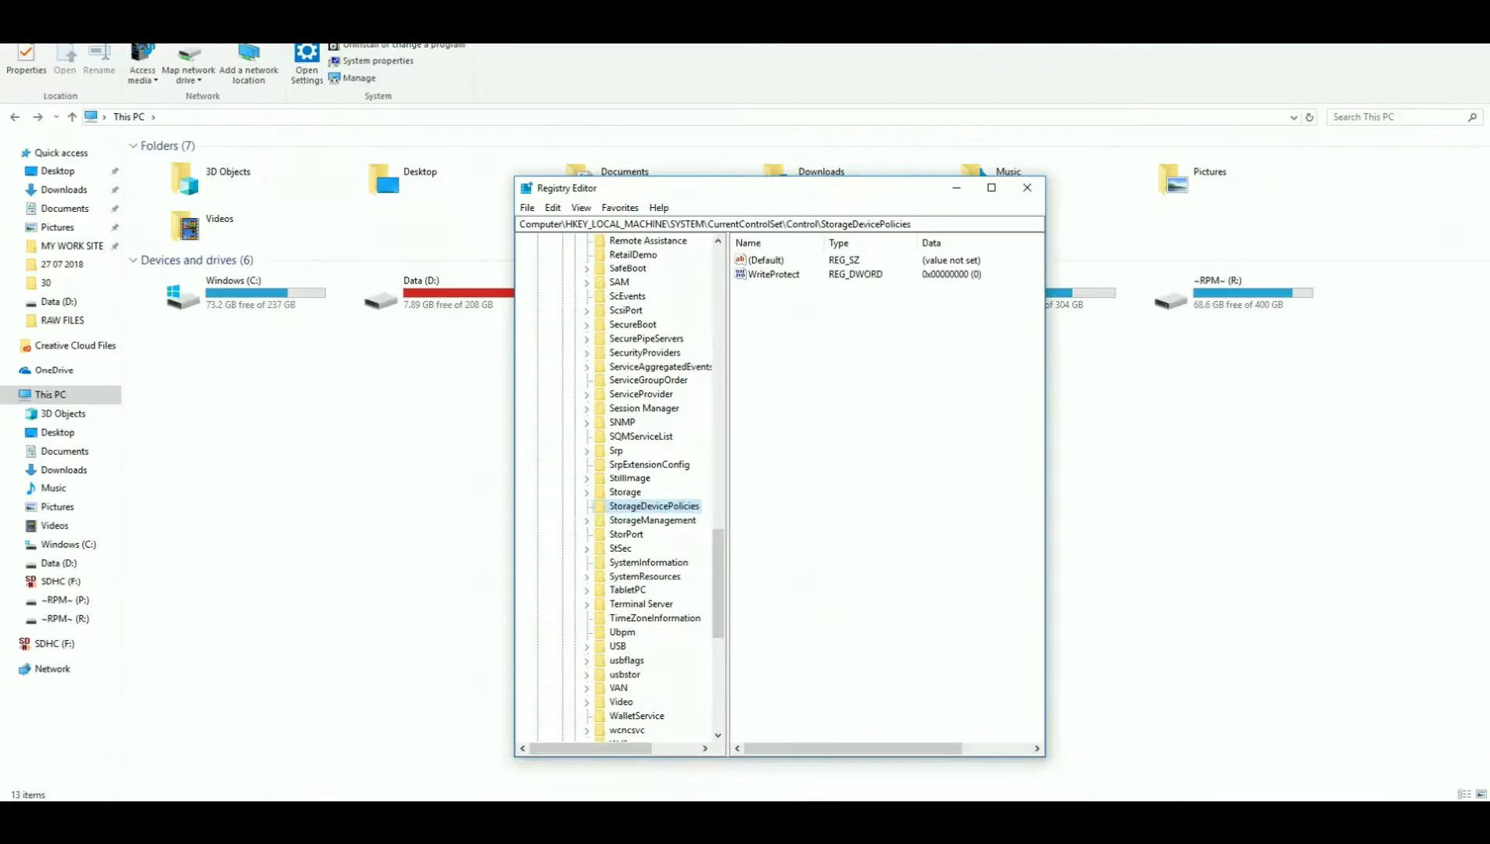
Check the value data of the WriteProtect DWORD without changing it, and close the Registry Editor.
click(774, 274)
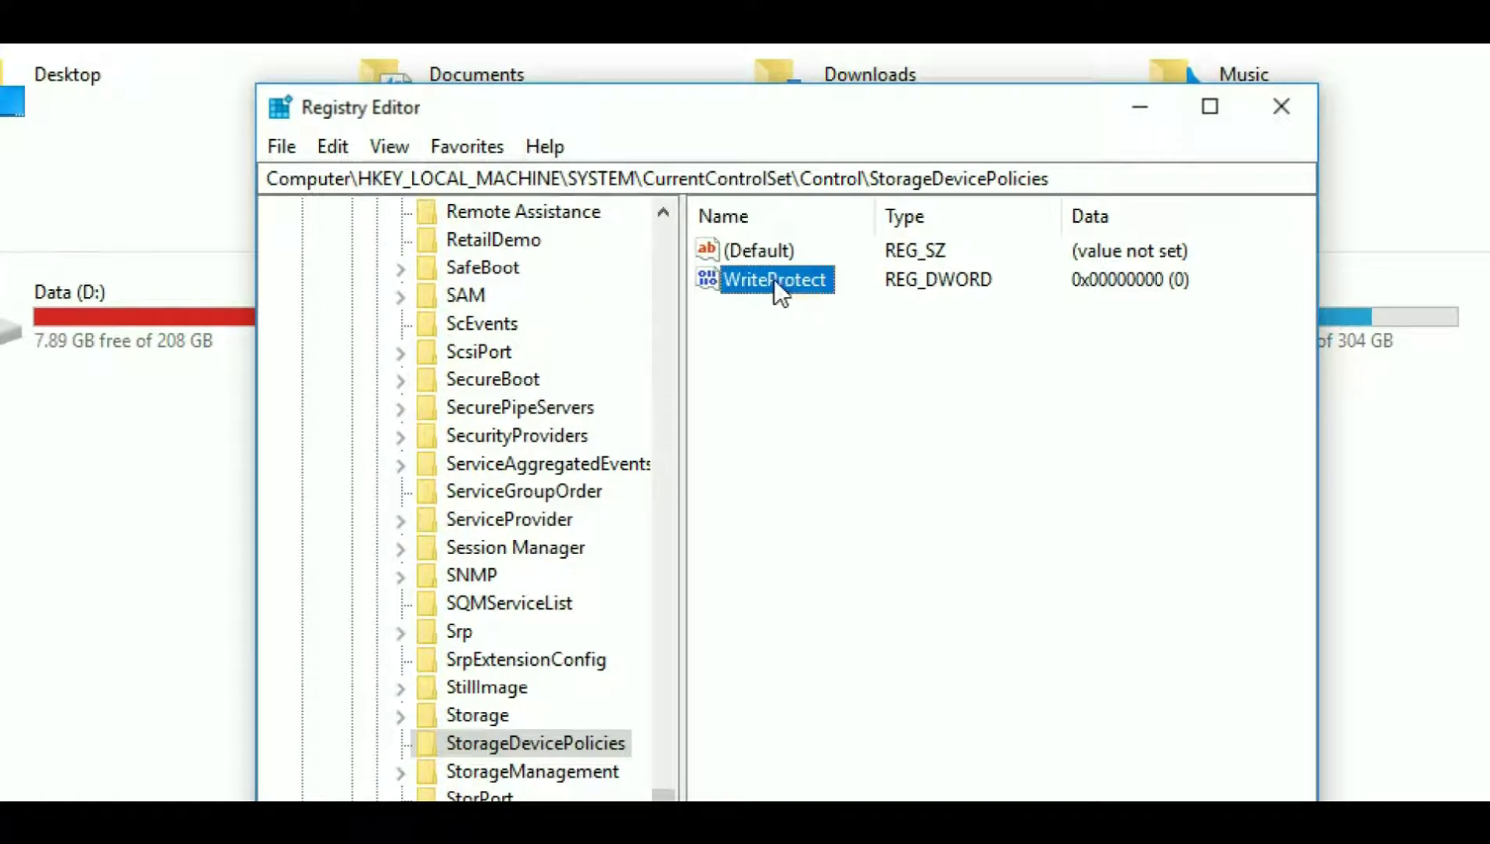
right_click(774, 279)
click(847, 307)
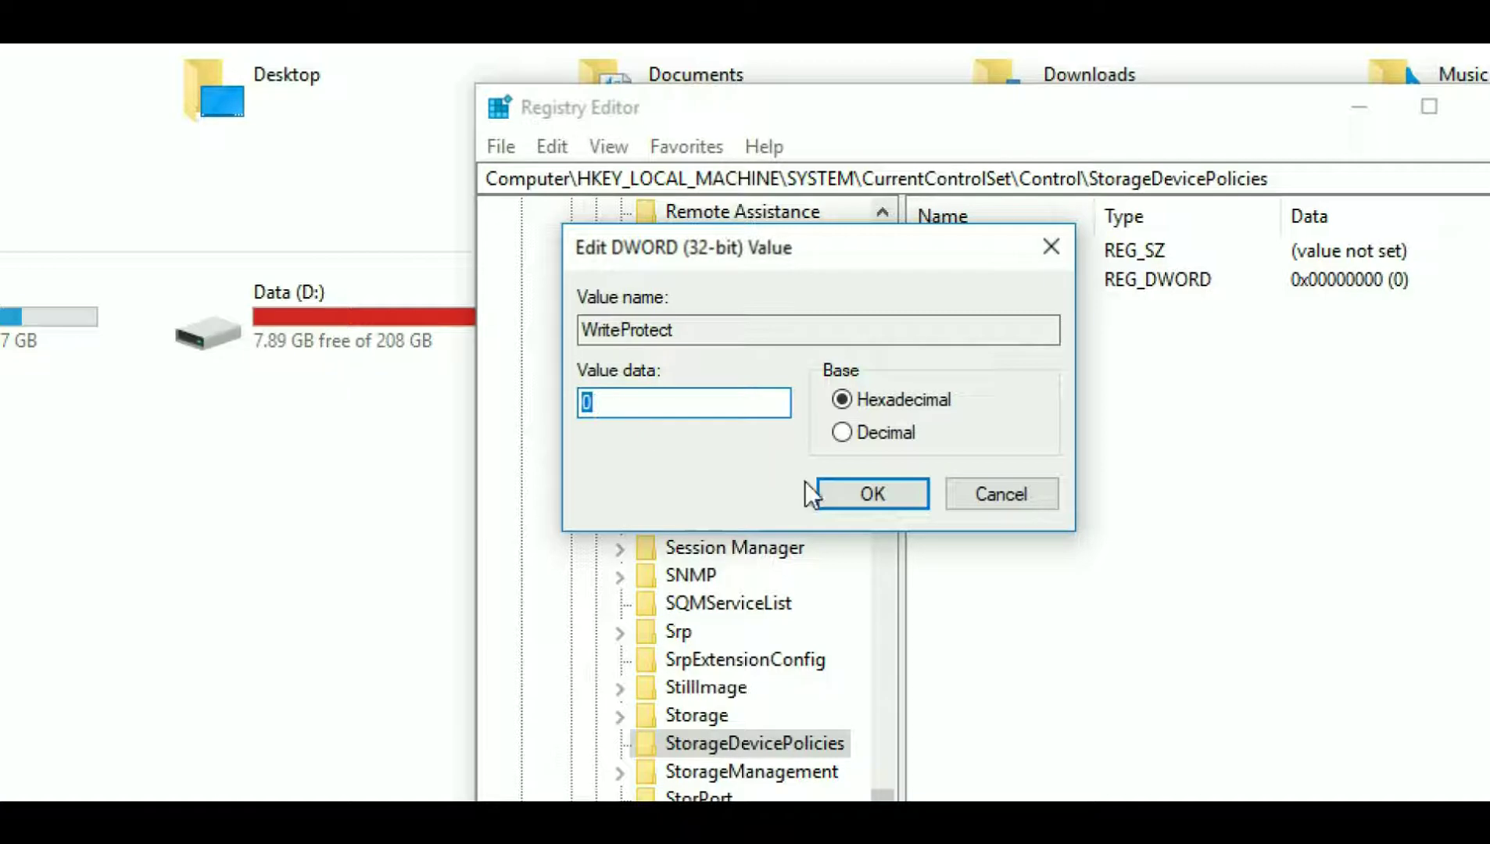
click(999, 496)
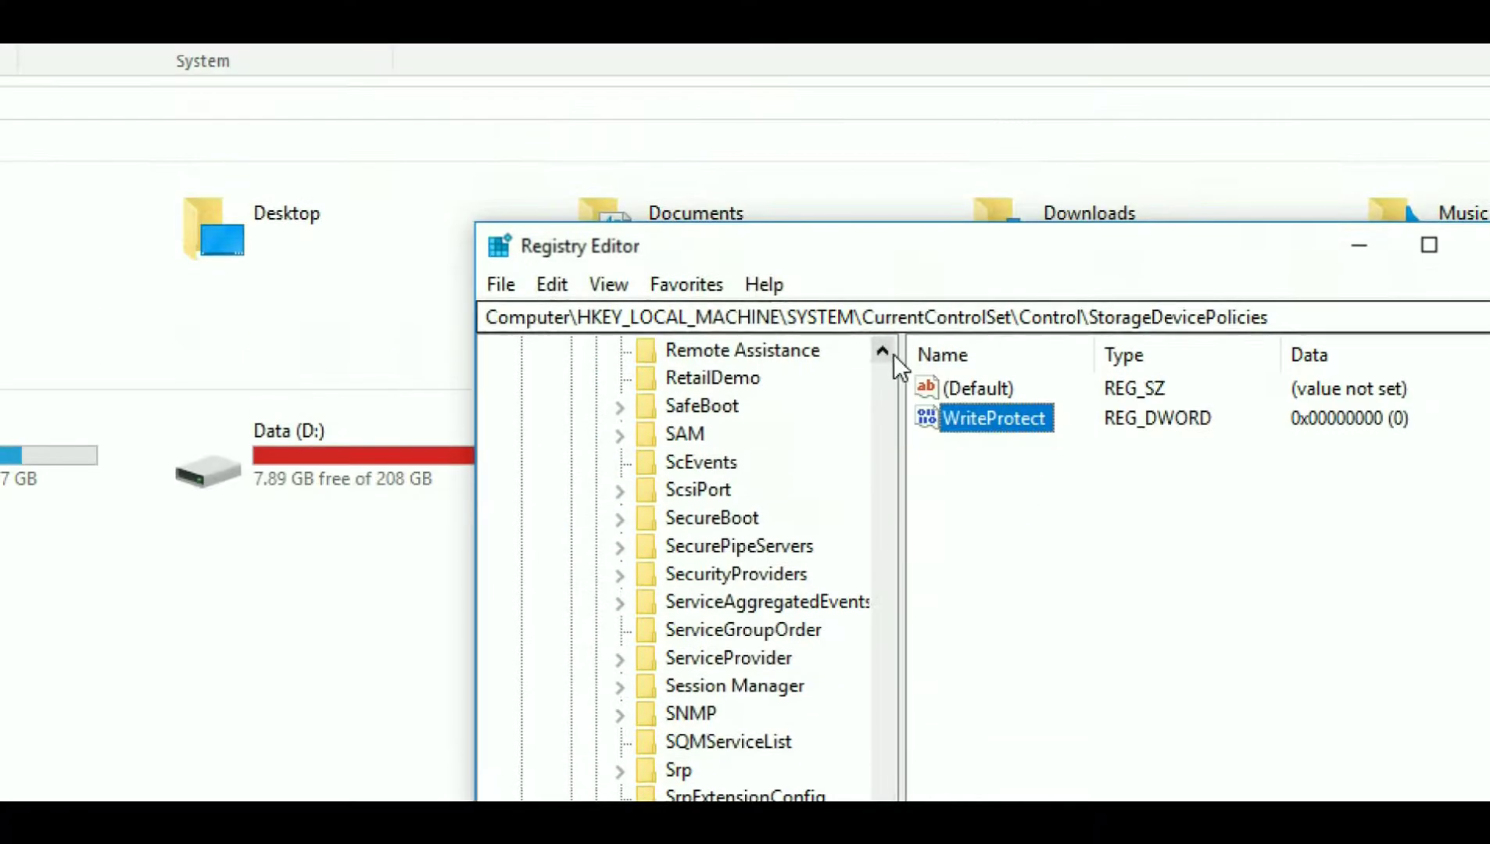
drag(974, 240, 683, 204)
click(1167, 216)
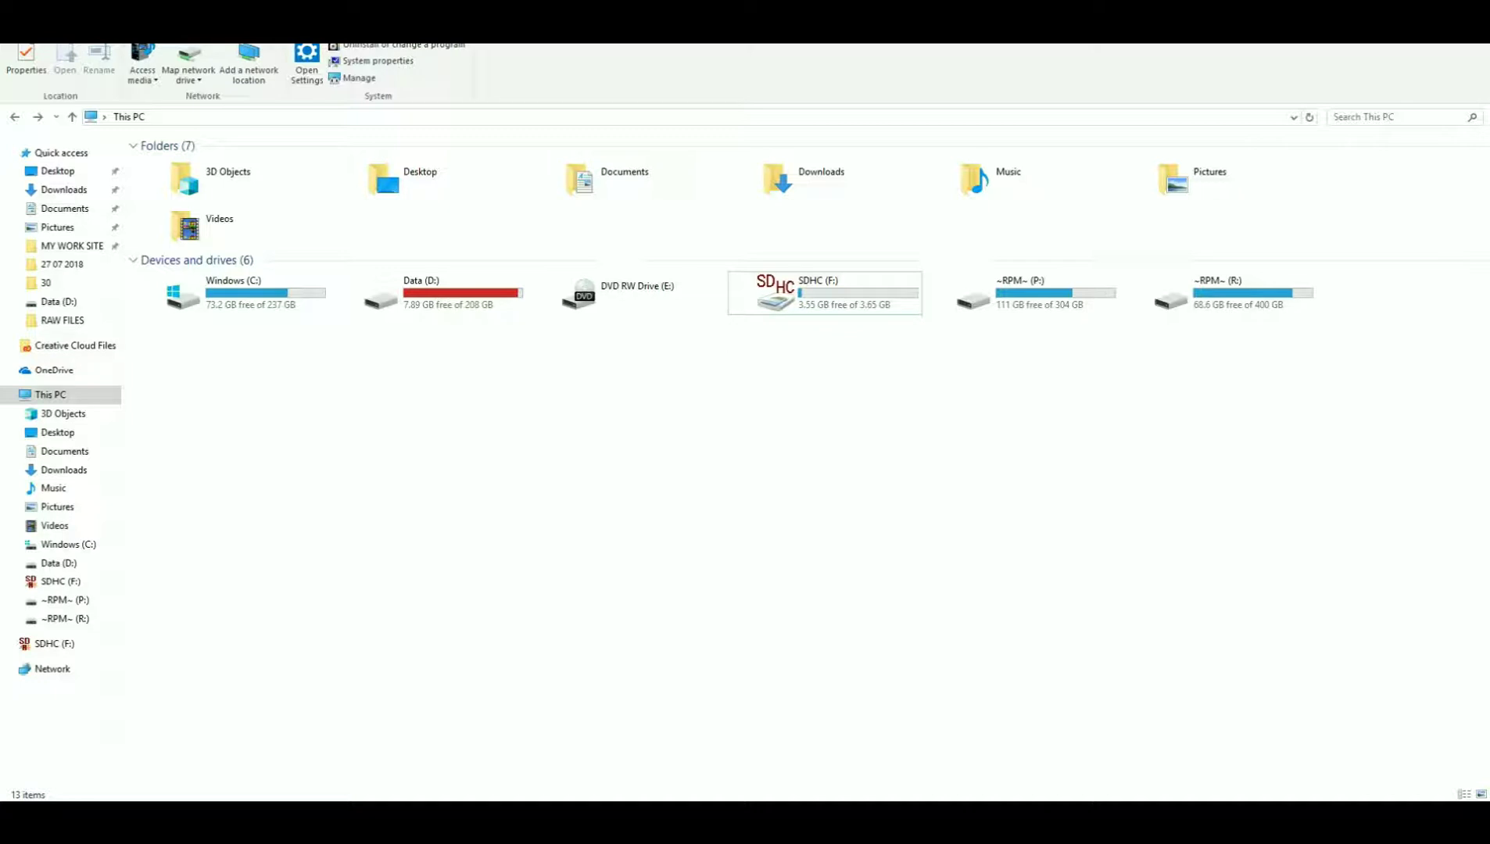
Open Command Prompt as administrator and move its window below the drive list in the file window.
key(super+s)
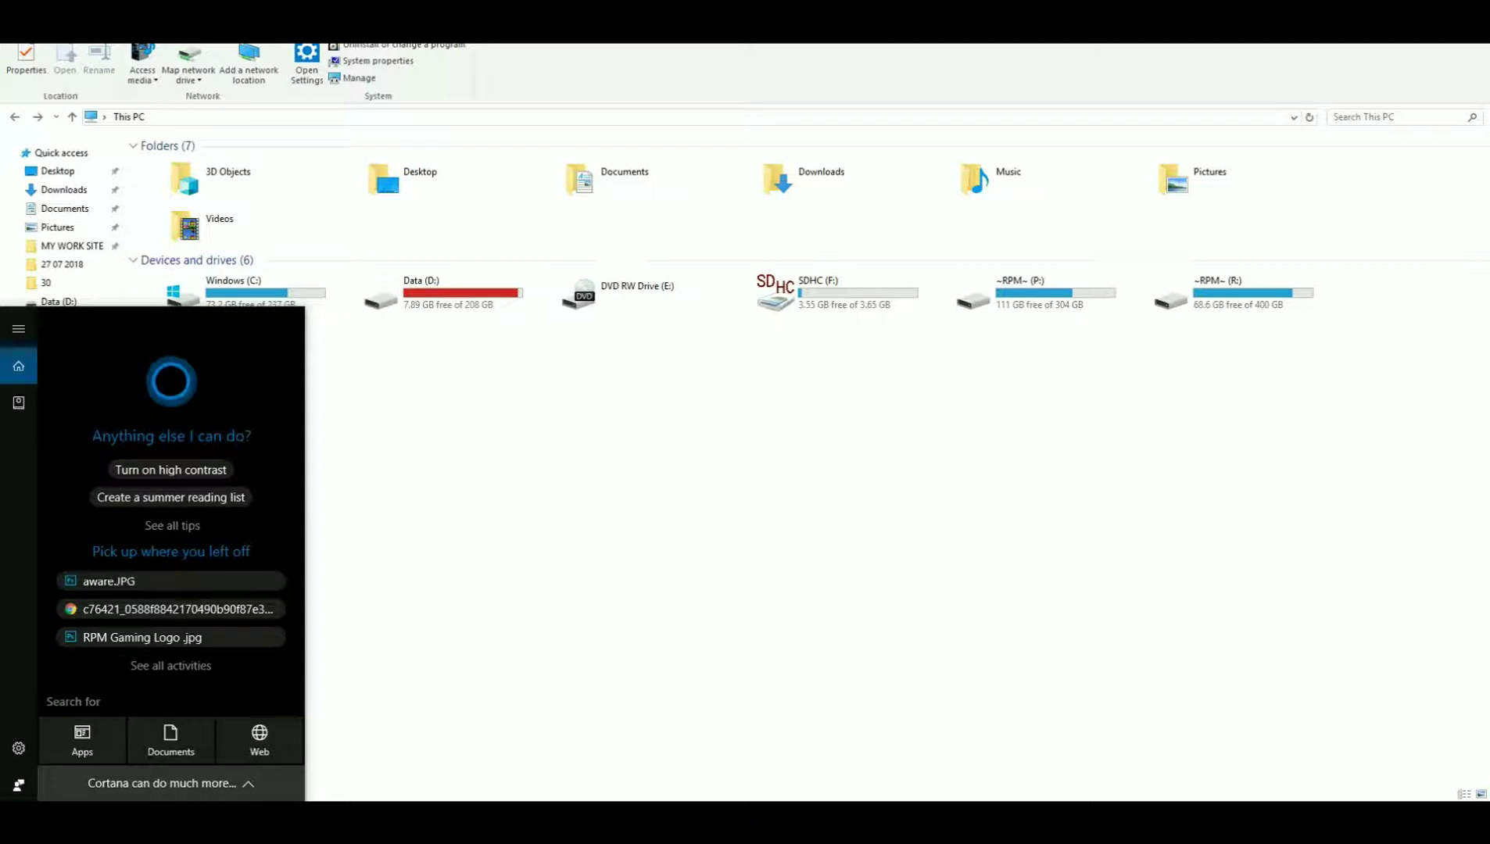
key(Escape)
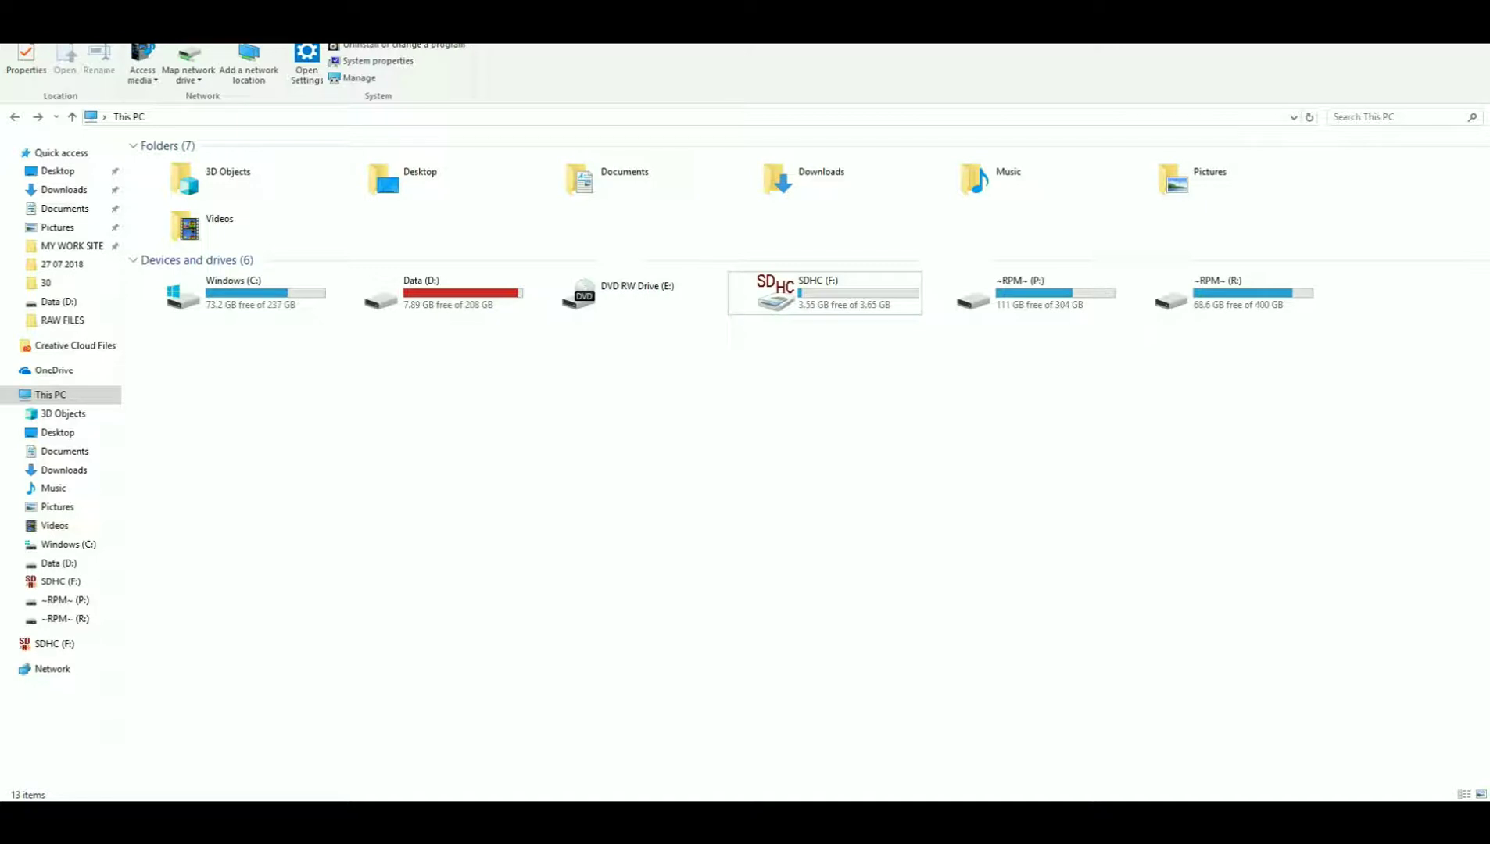
key(super+s)
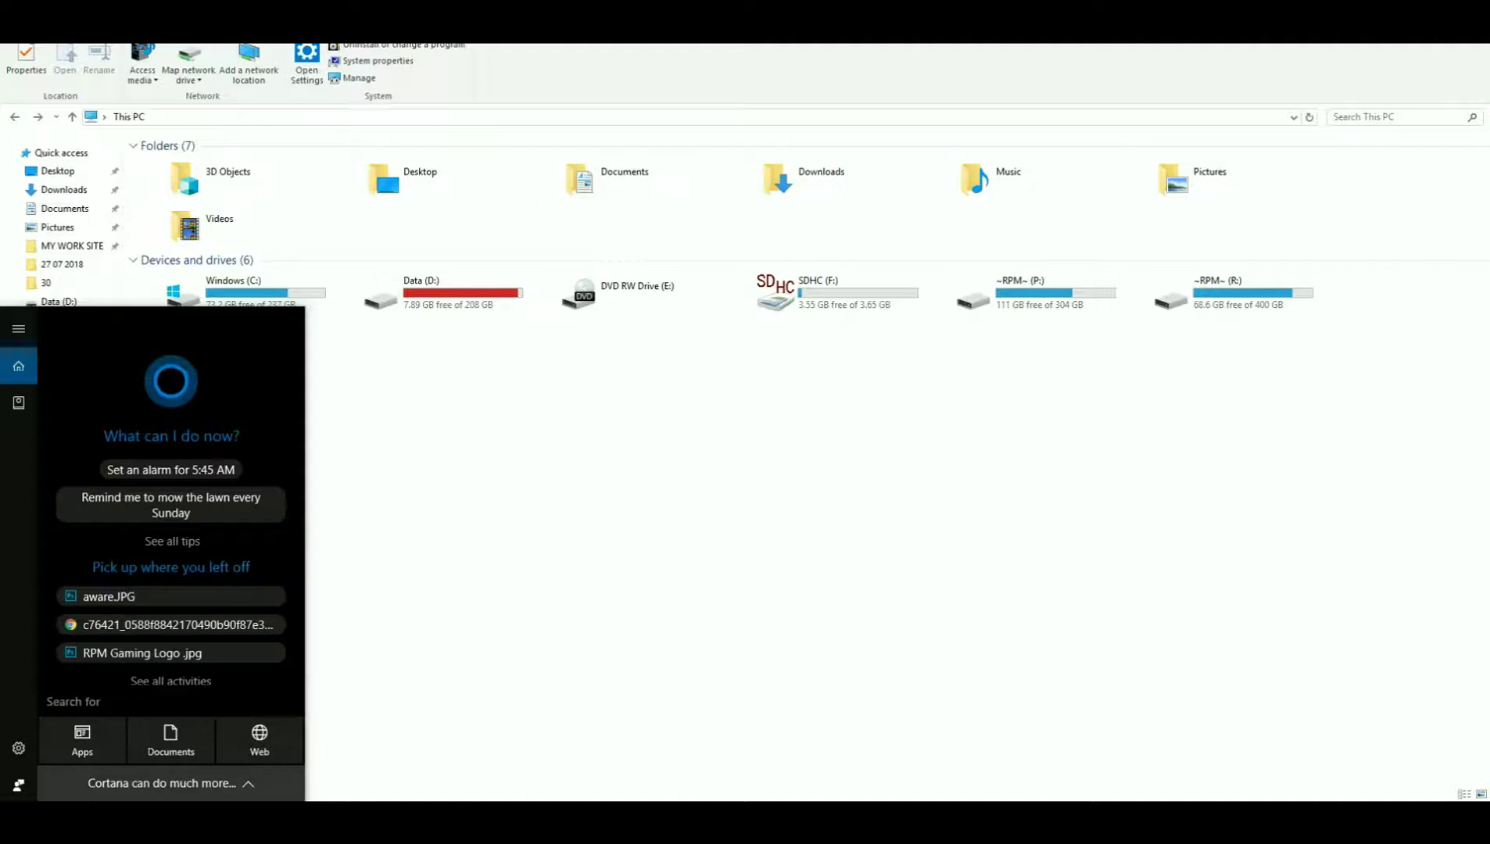
text(cmd)
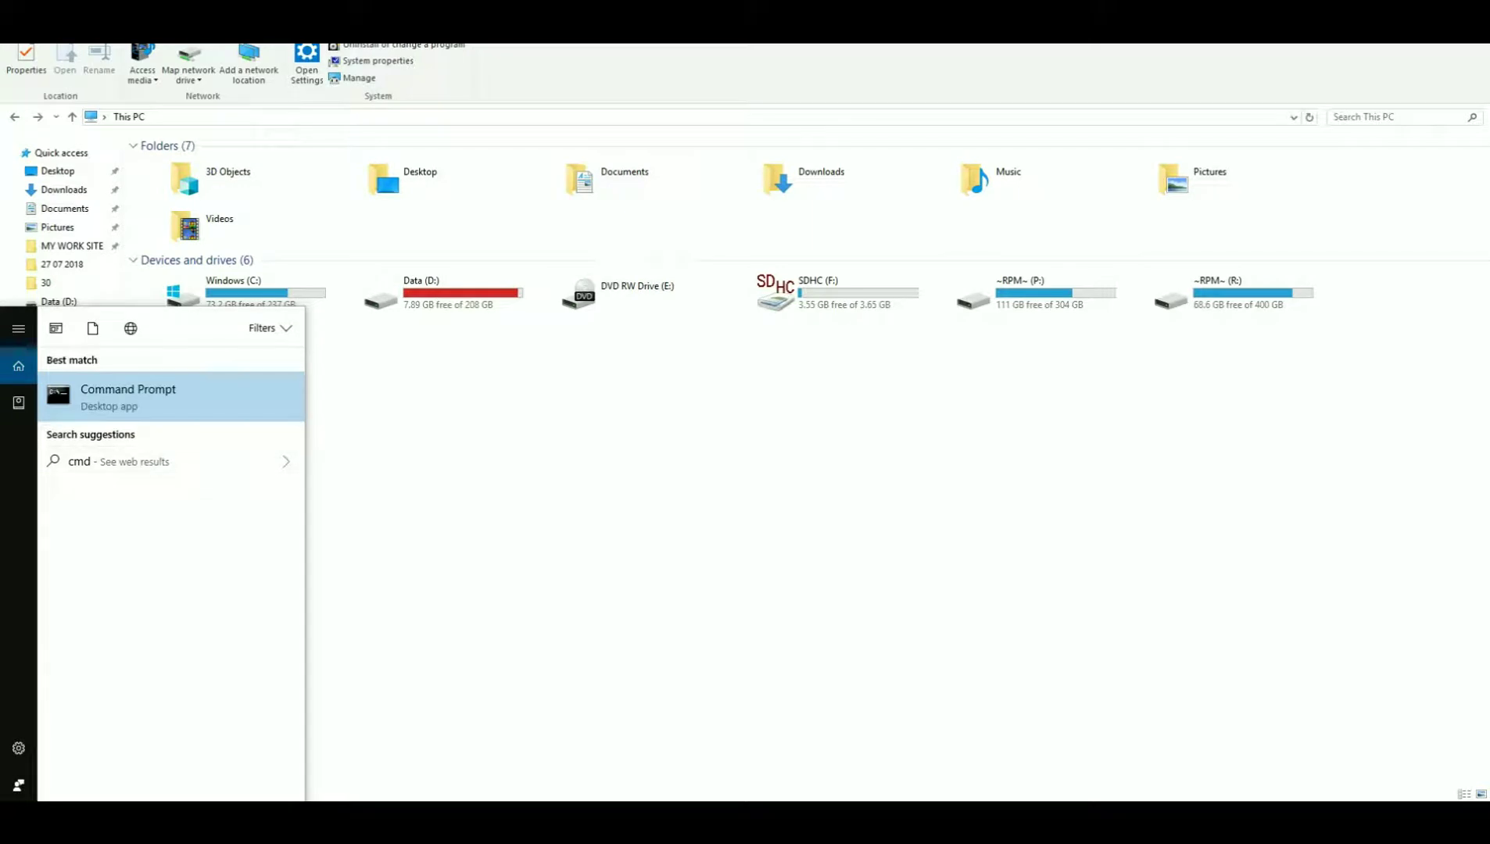
key(shift+F10)
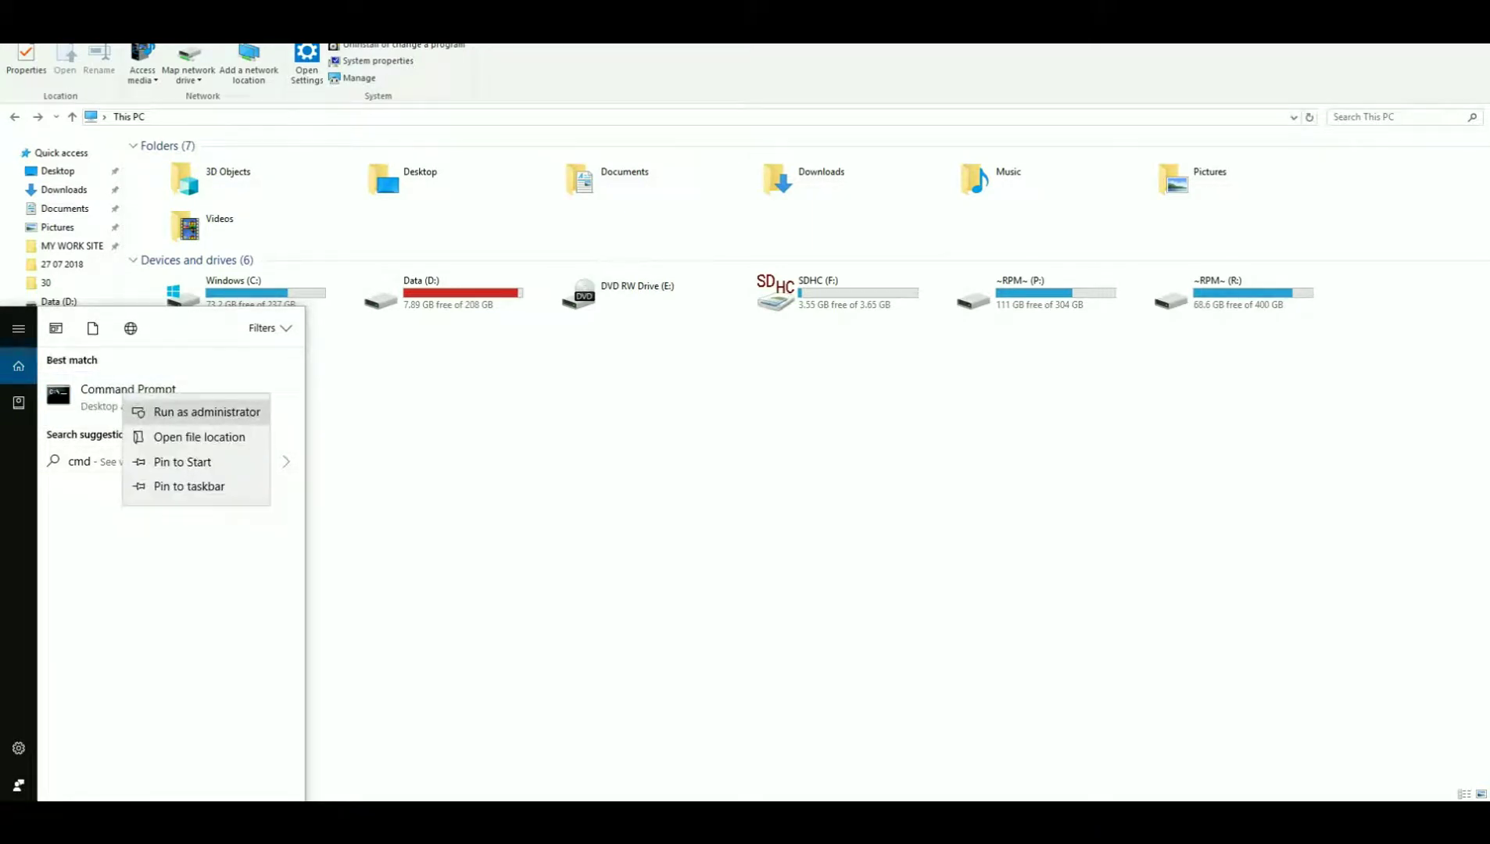
key(Return)
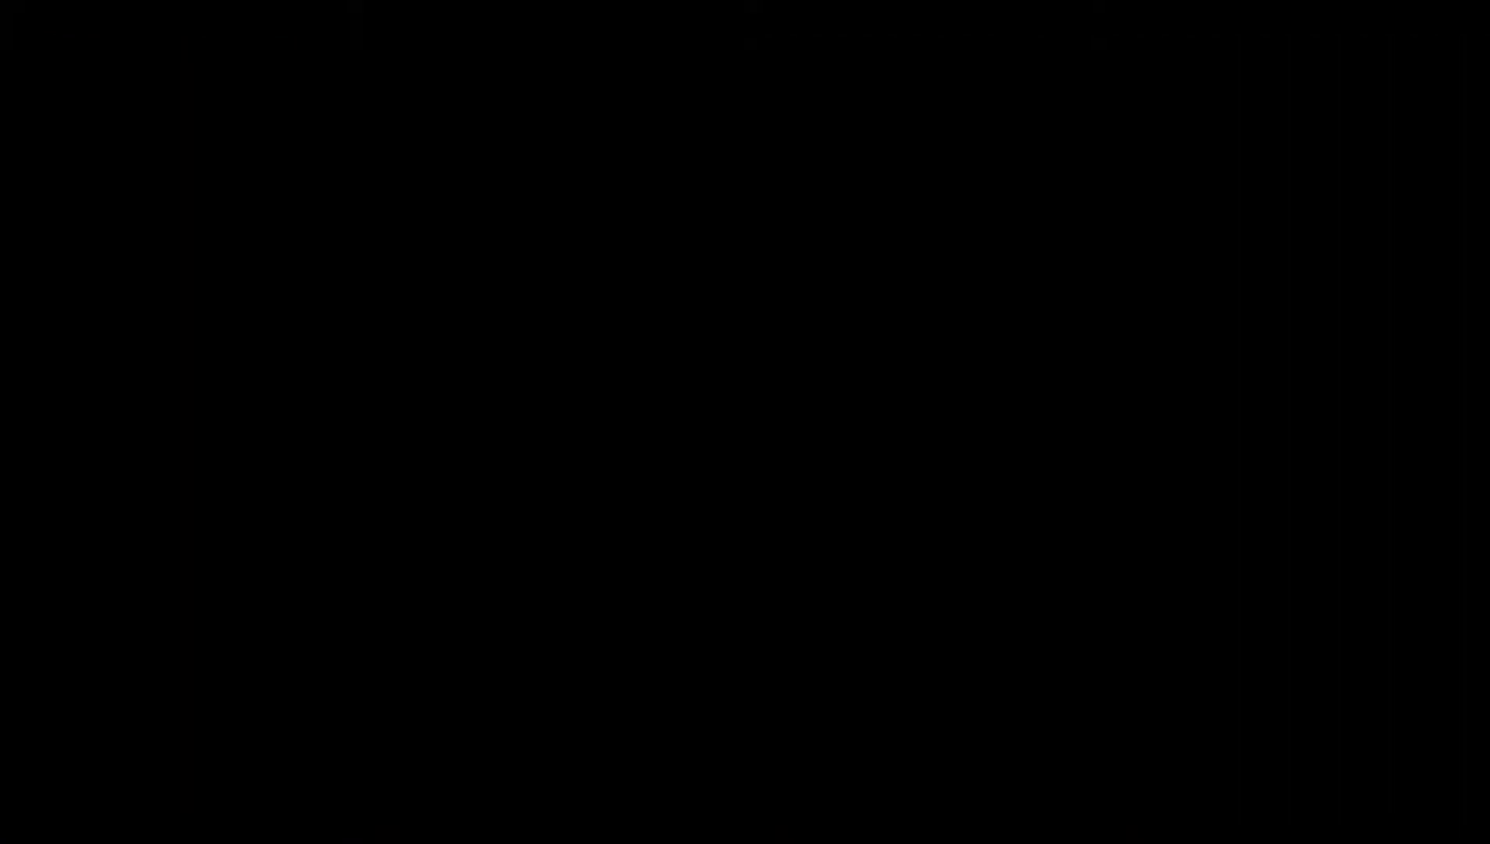
key(alt+y)
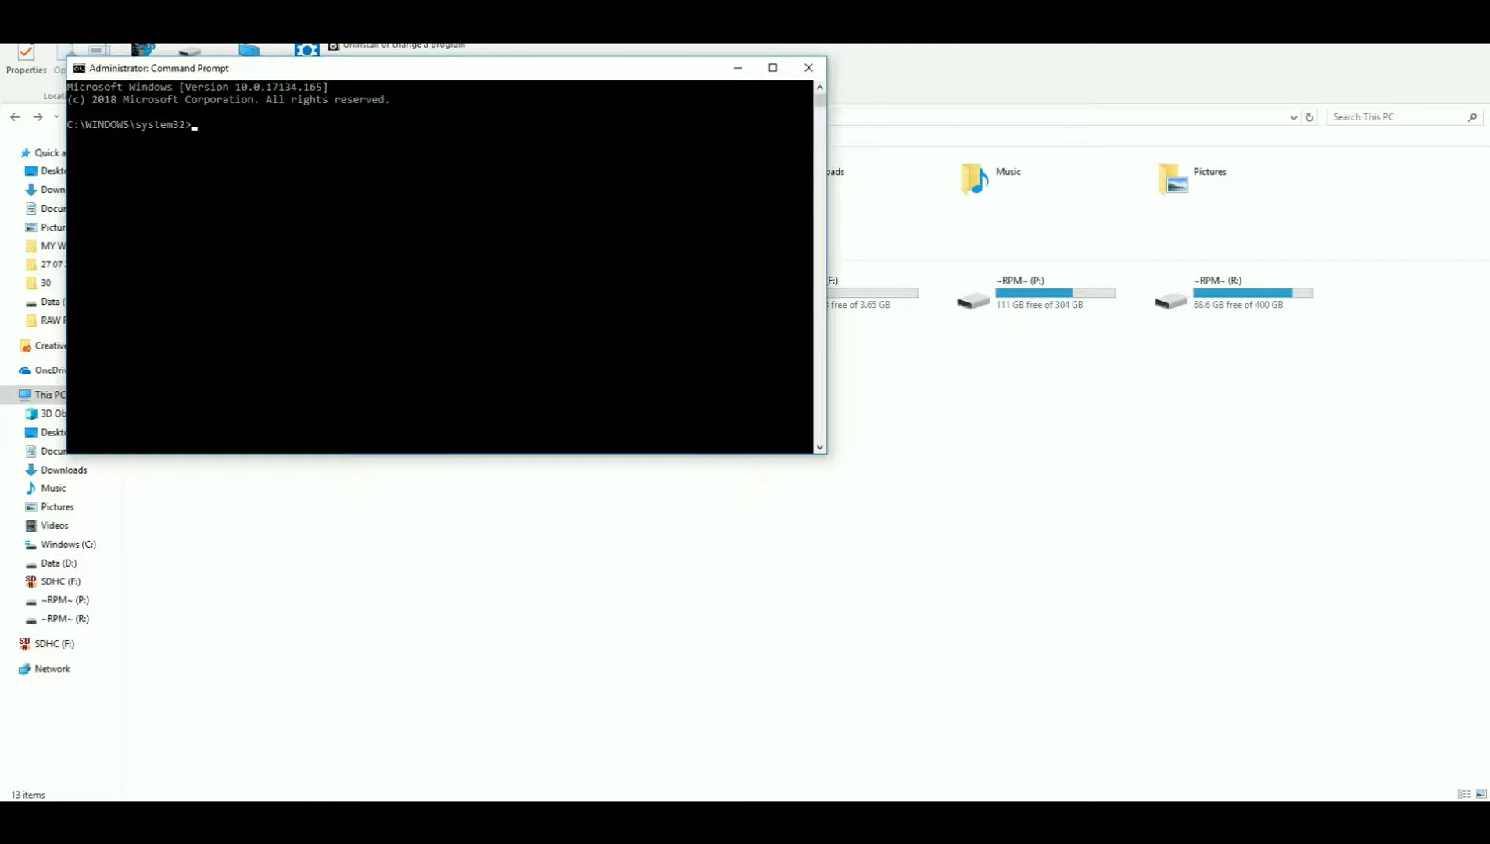
drag(390, 68, 606, 164)
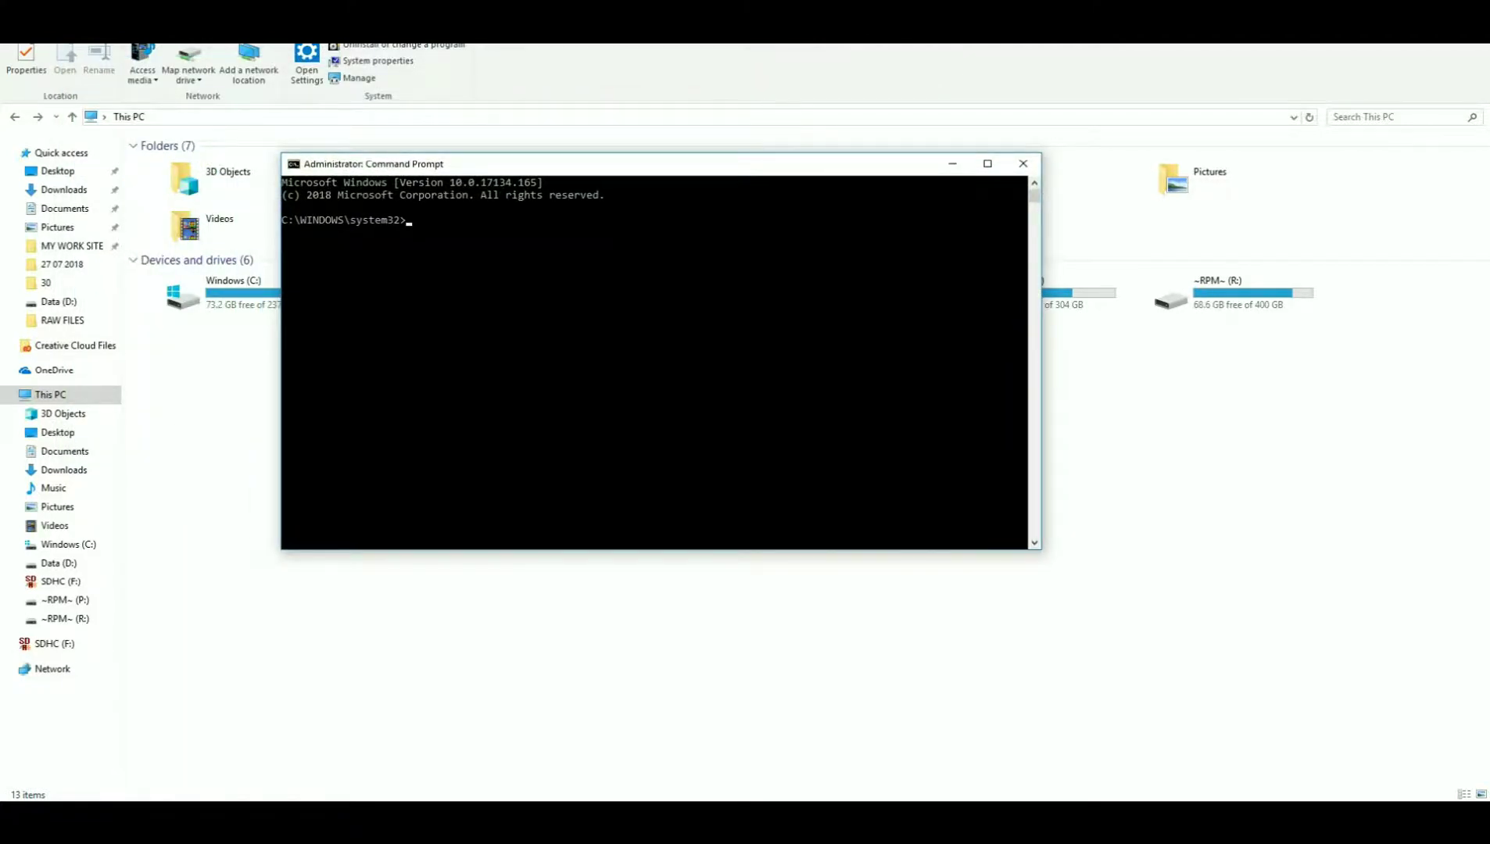
drag(606, 164, 776, 311)
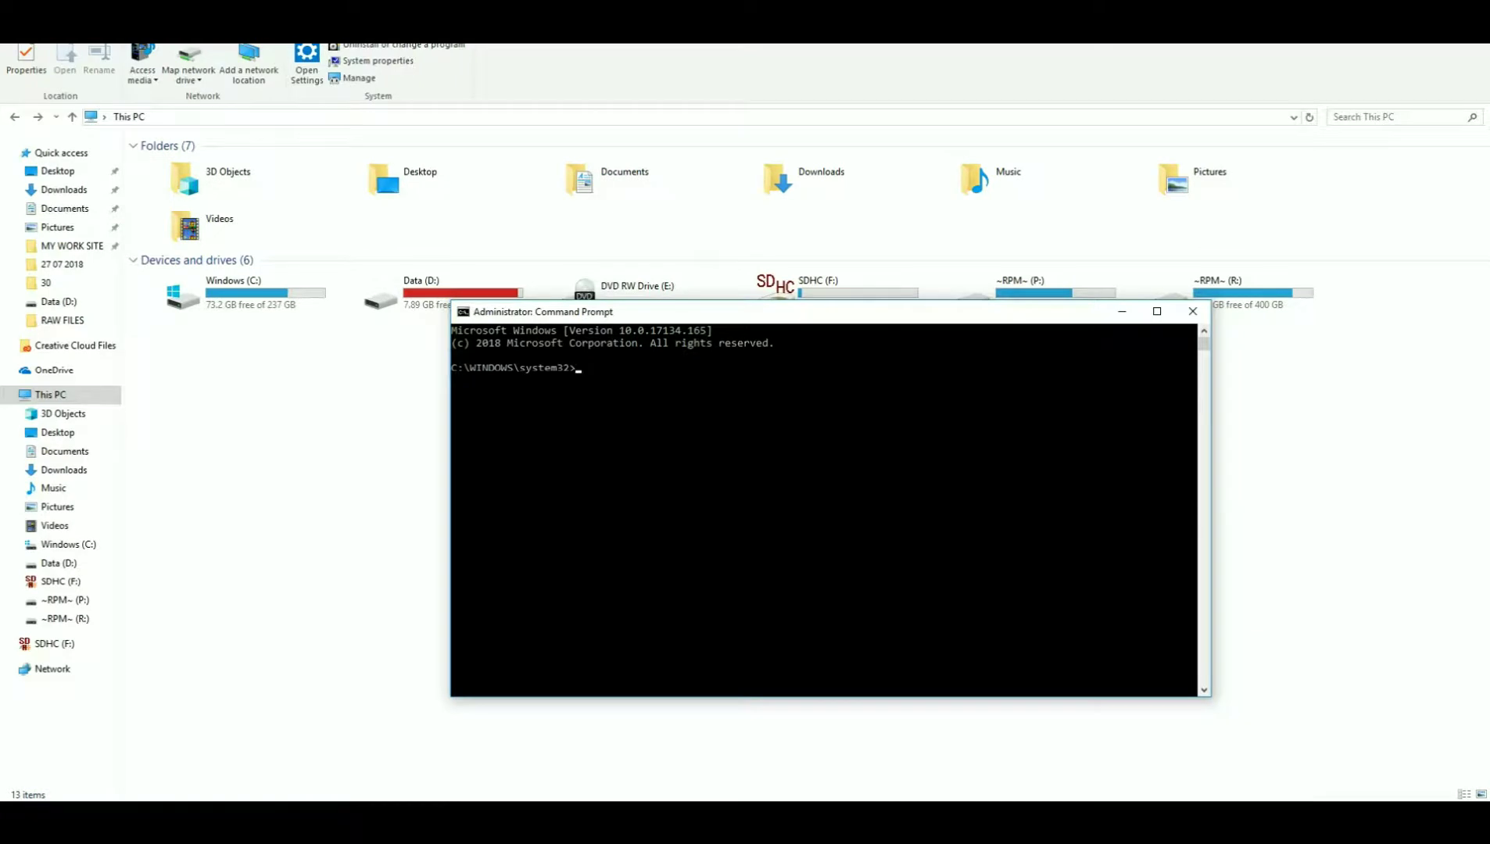
Start the DiskPart utility with the diskpart command in the administrator Command Prompt.
text(disk)
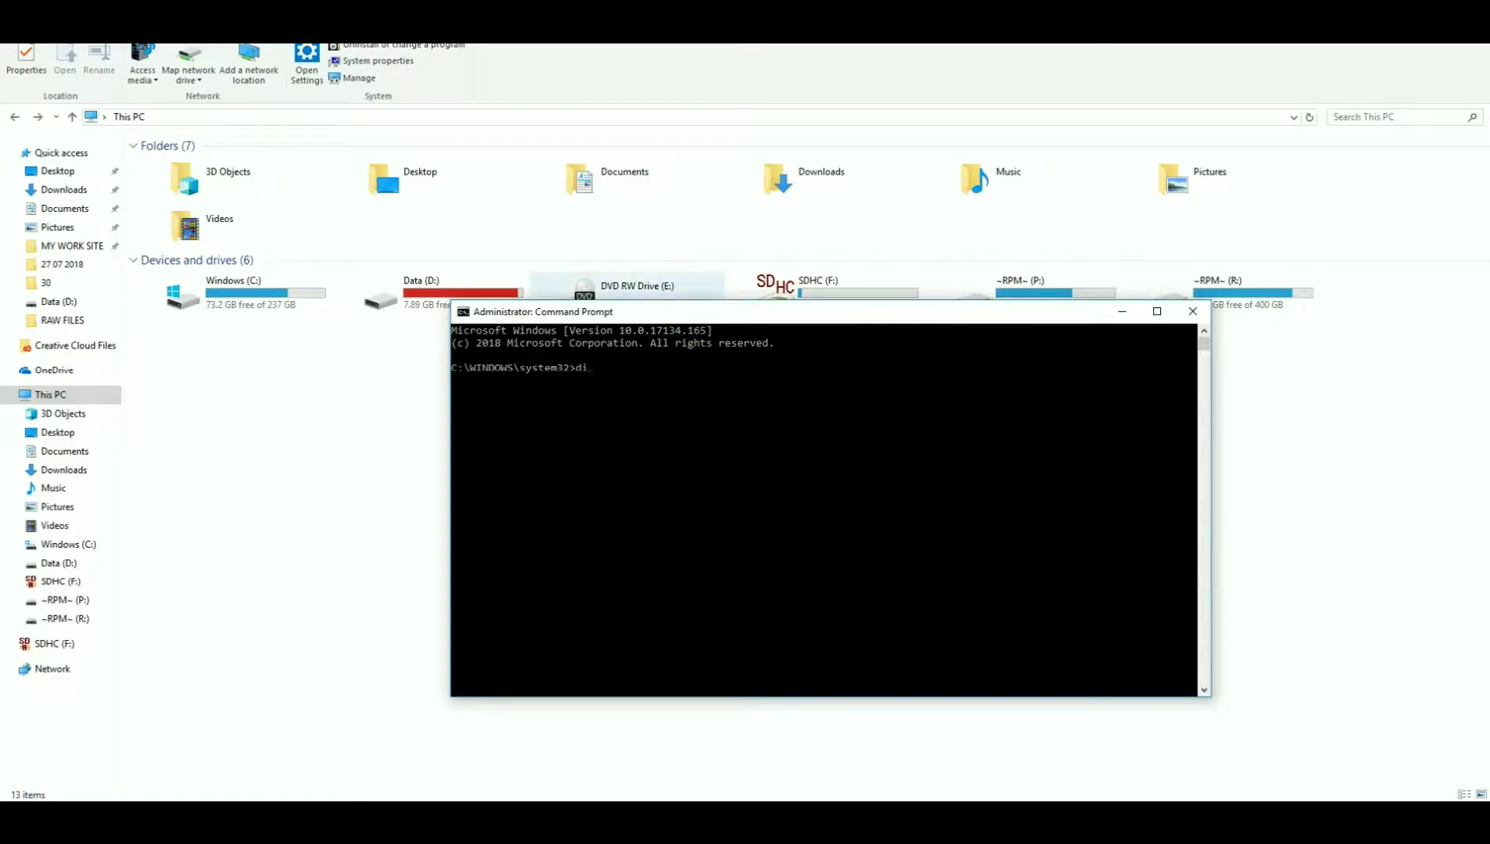
text(part)
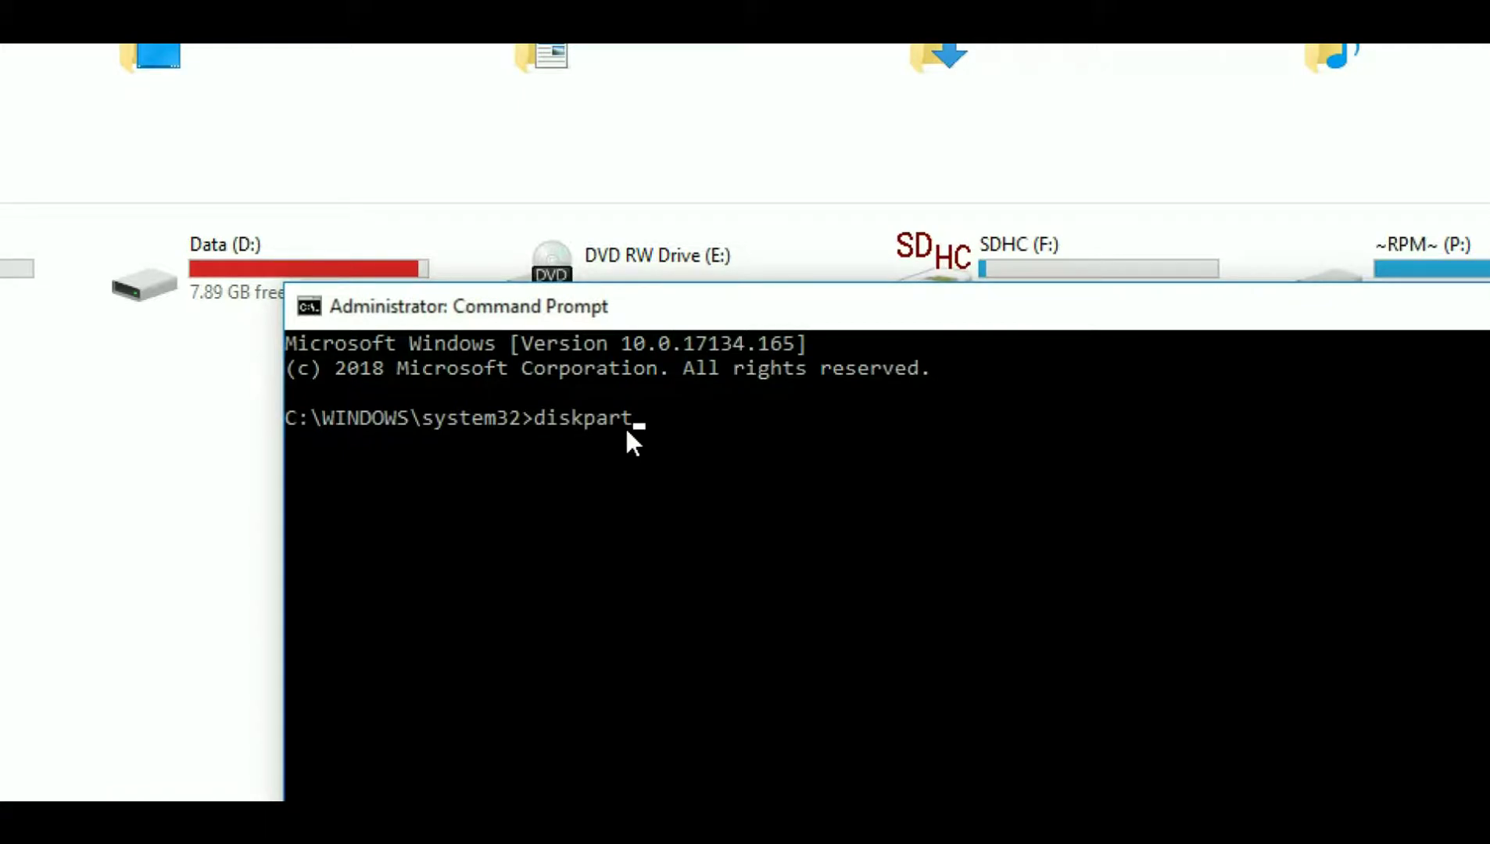
key(Return)
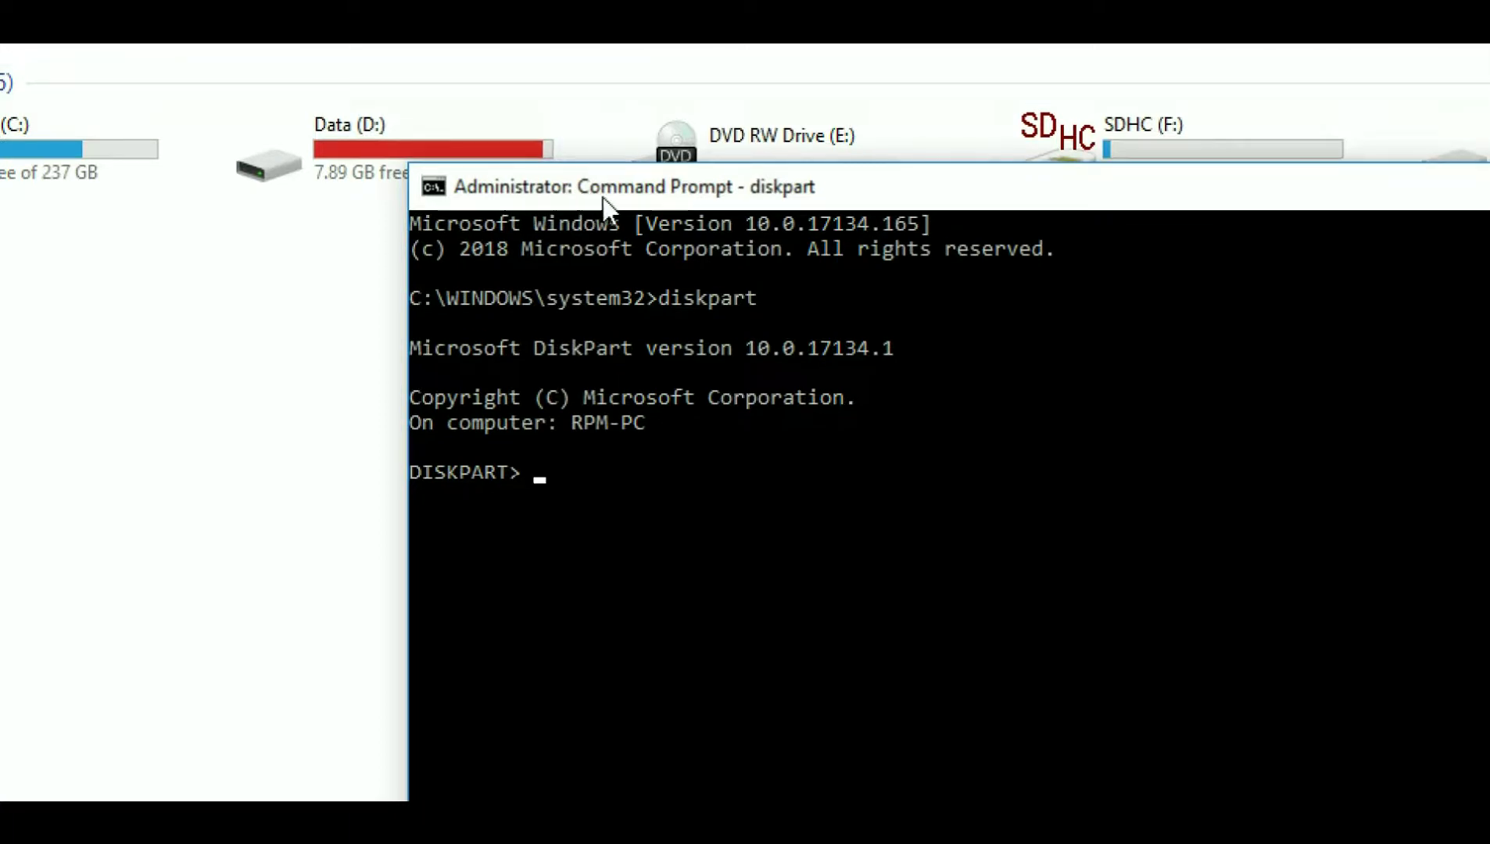
Reposition the Command Prompt window and list the computer's disks with the list disk command.
drag(603, 197, 443, 145)
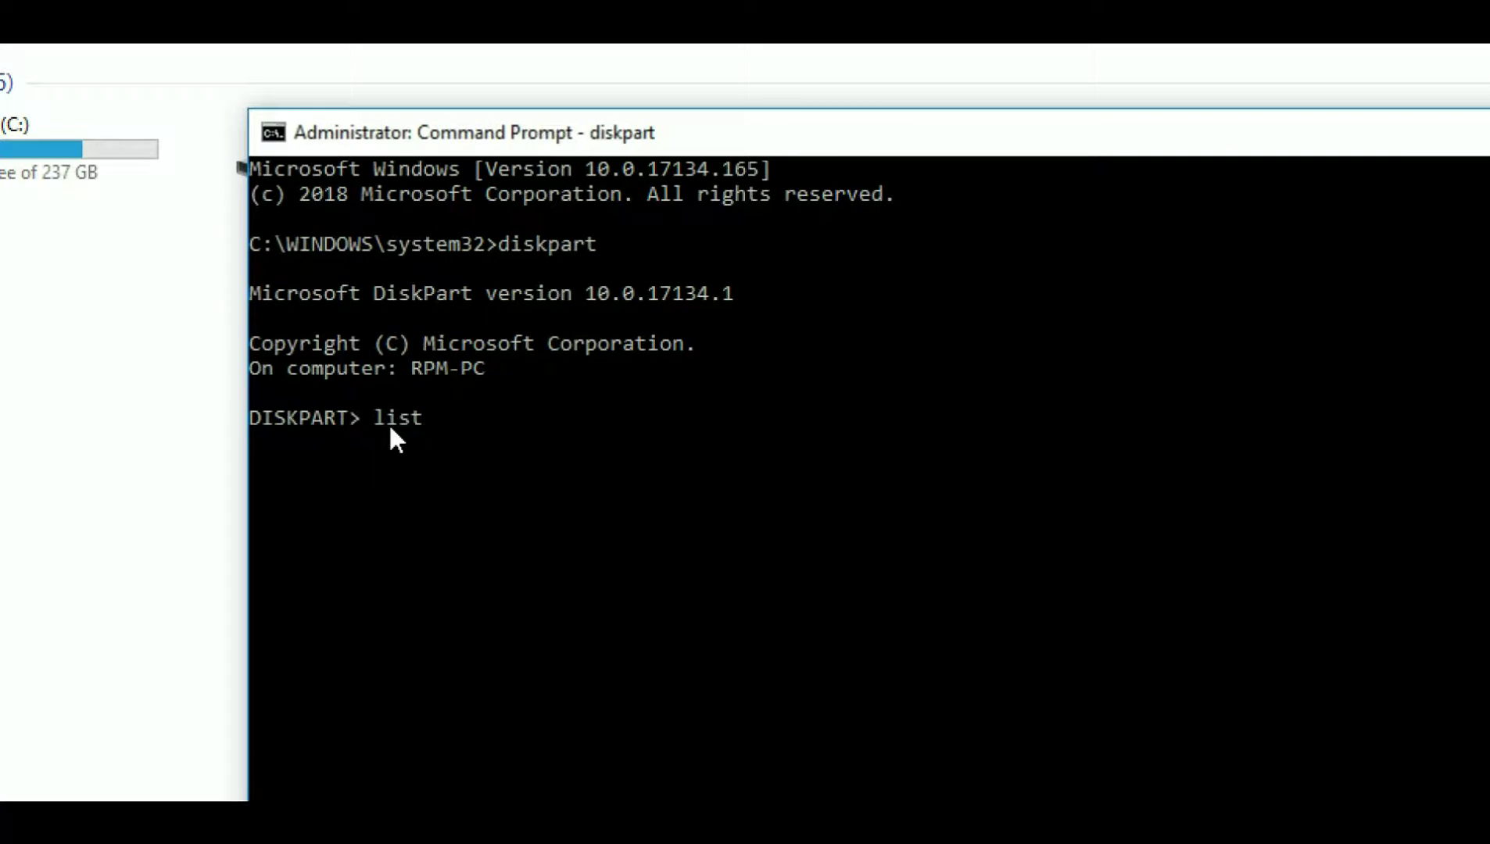
text(disk)
drag(627, 344, 580, 332)
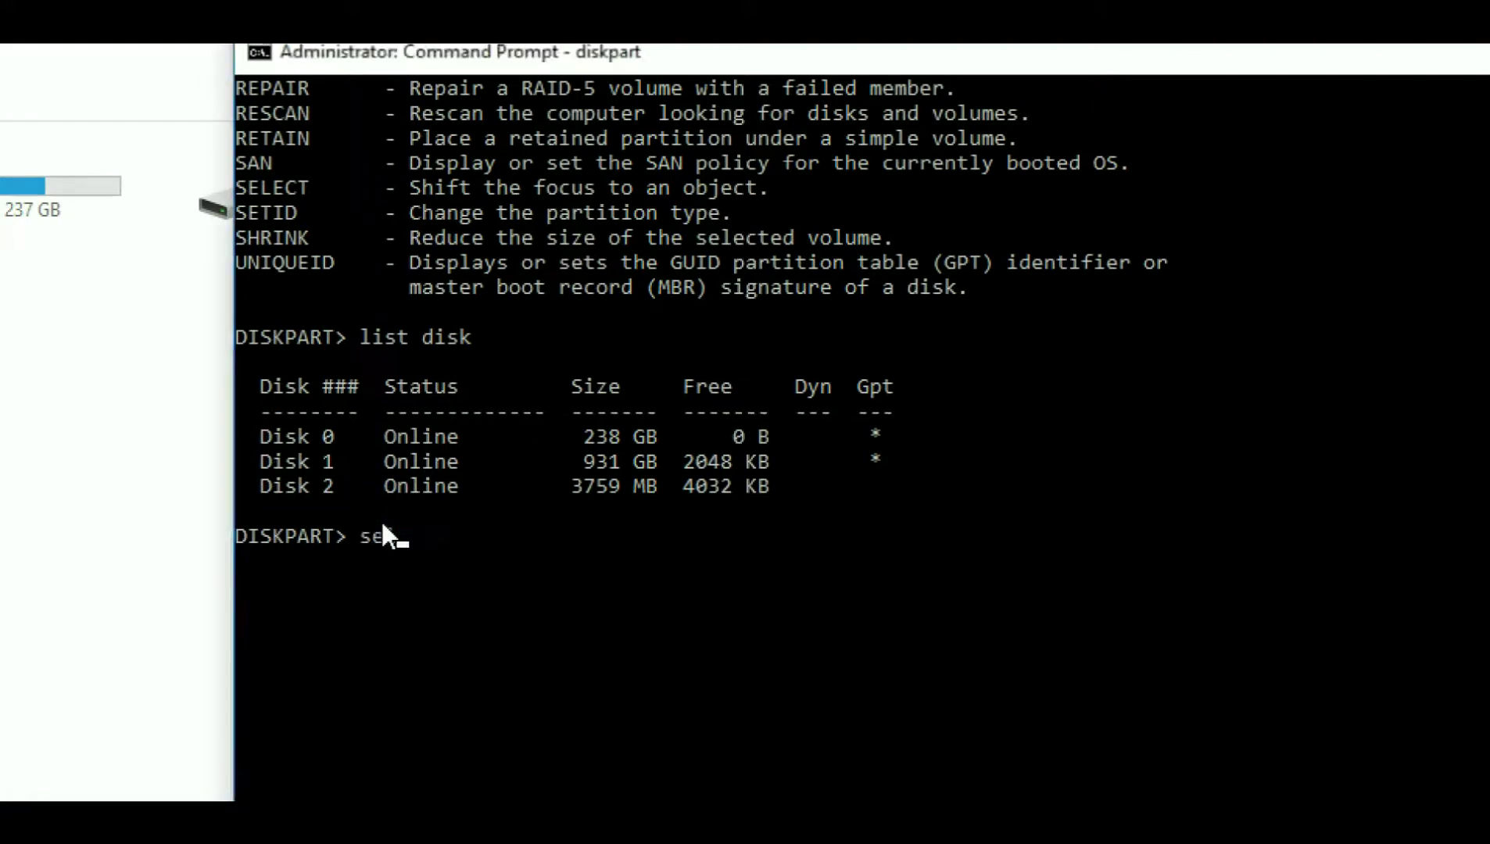
Select disk 2 in DiskPart and clear its read-only attribute with "attributes disk clear readonly".
text(lect disk 2)
key(Return)
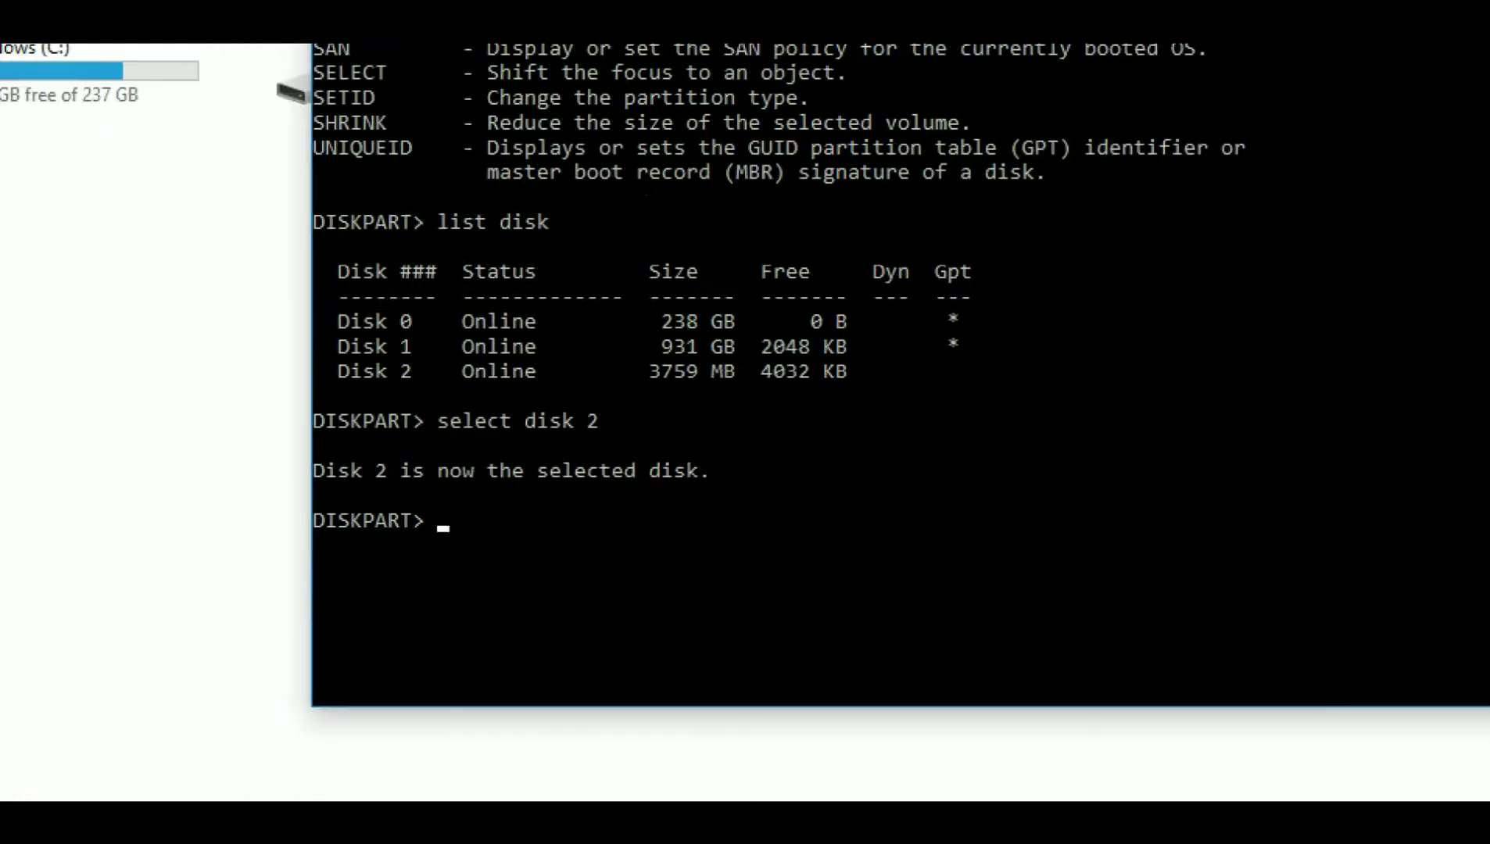
right_click(442, 525)
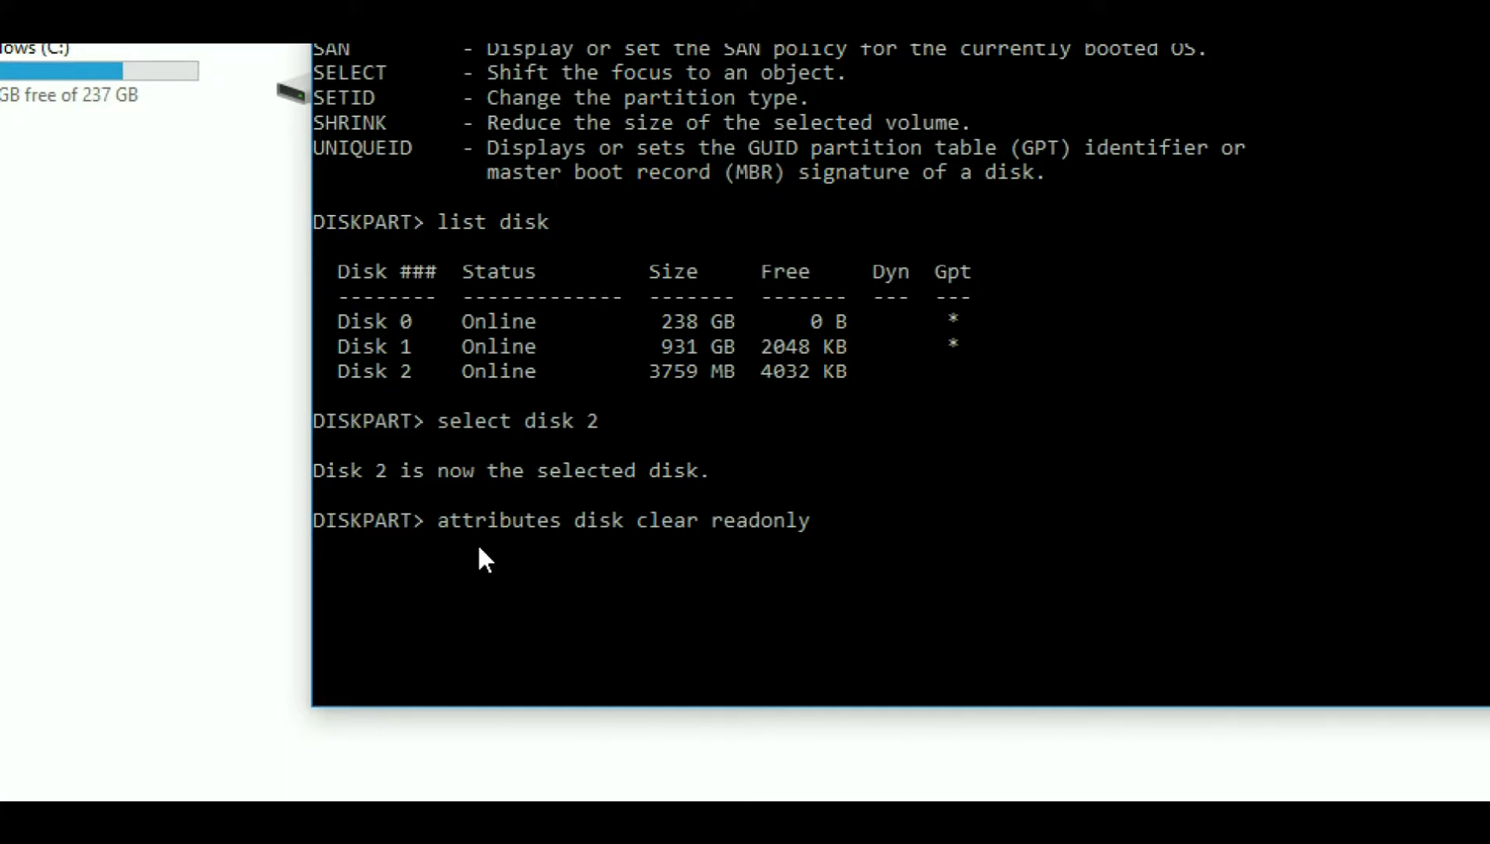
key(Return)
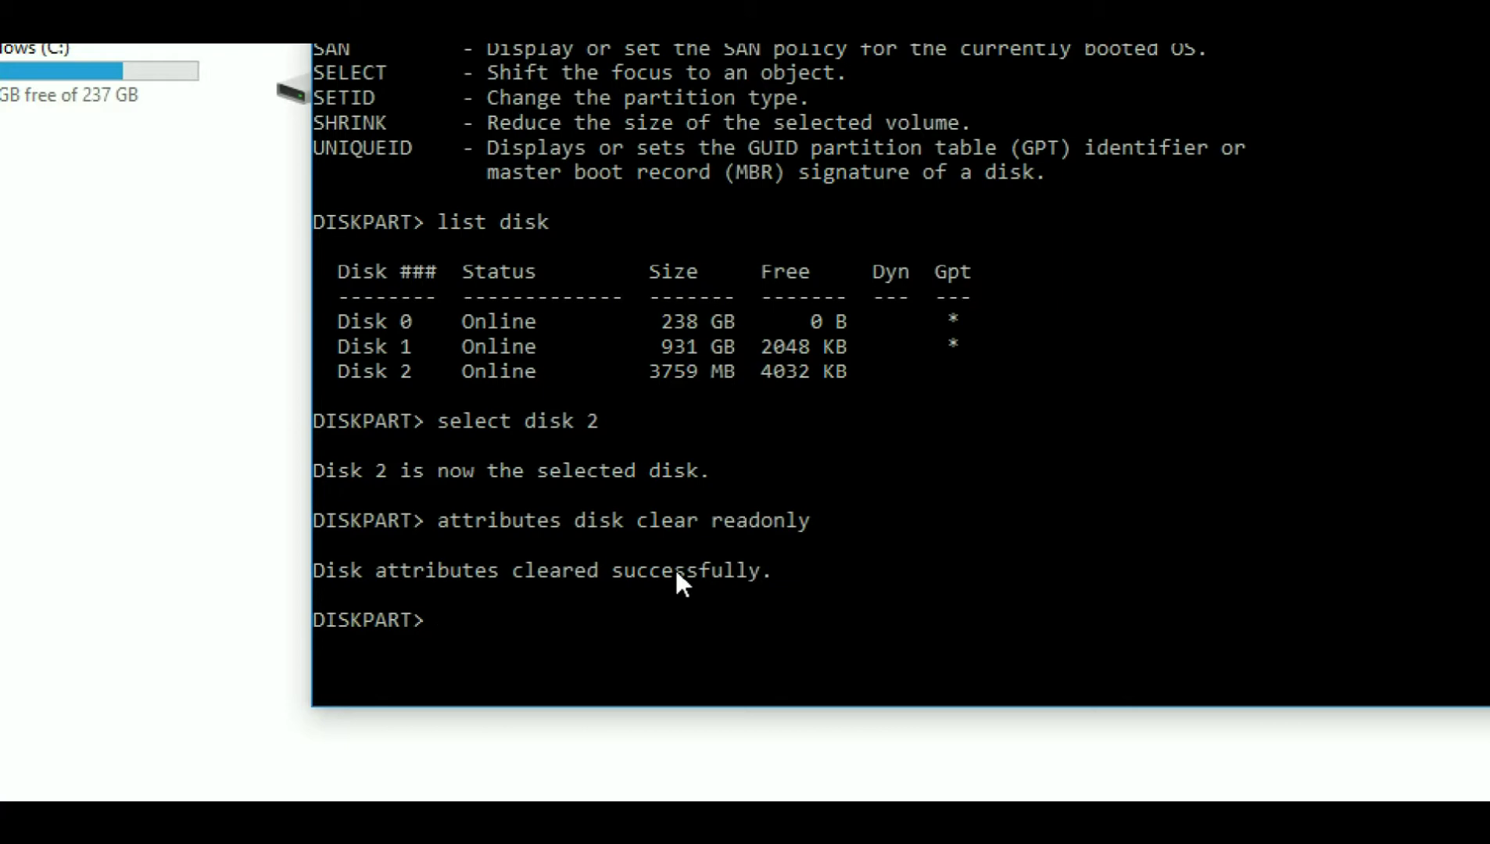
Exit DiskPart and close the Command Prompt session with exit commands.
text(exit)
key(Return)
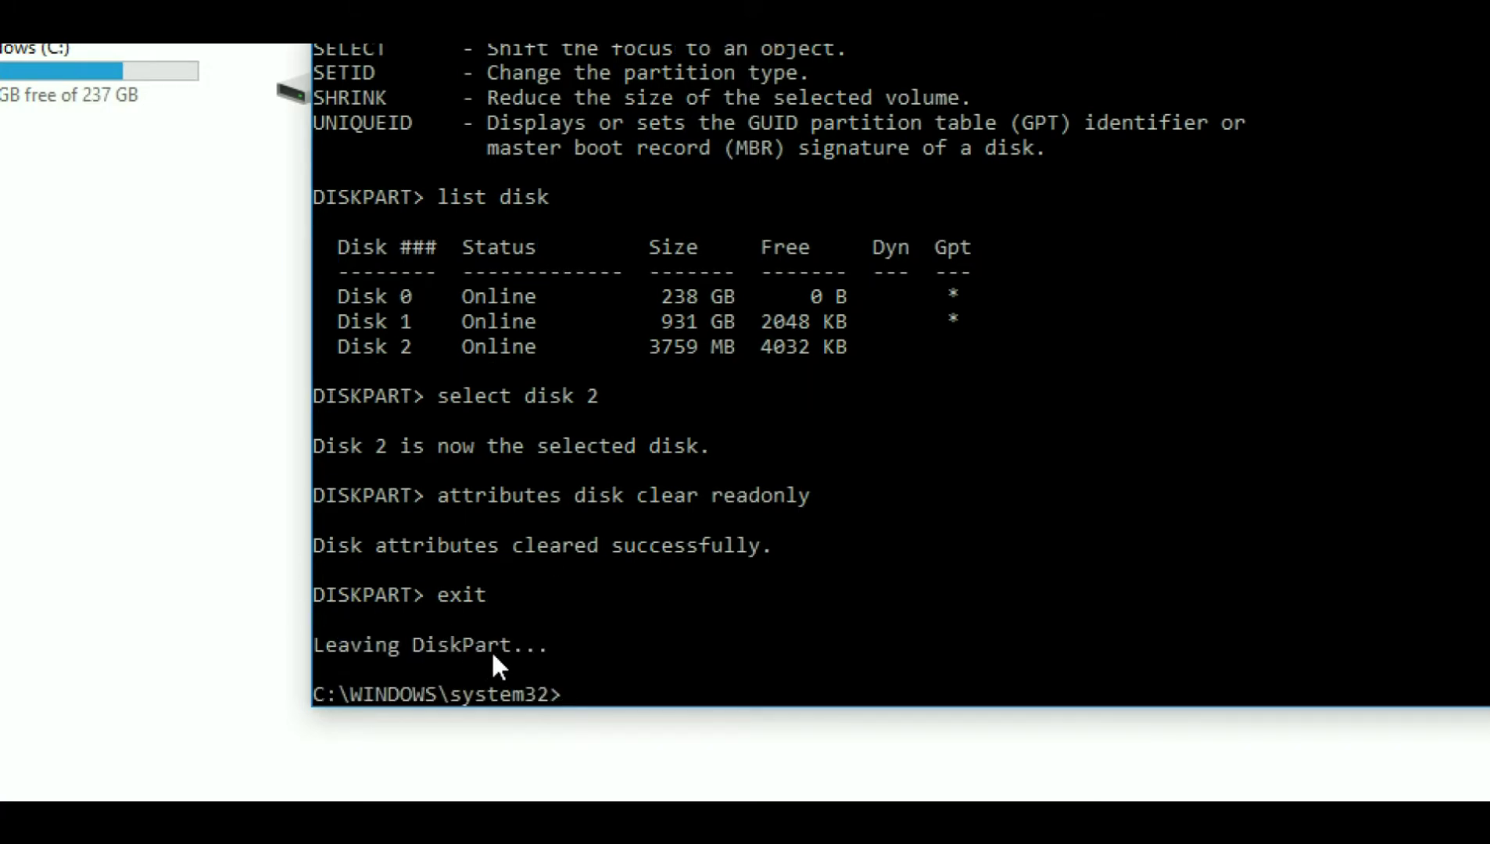
text(exit)
key(Return)
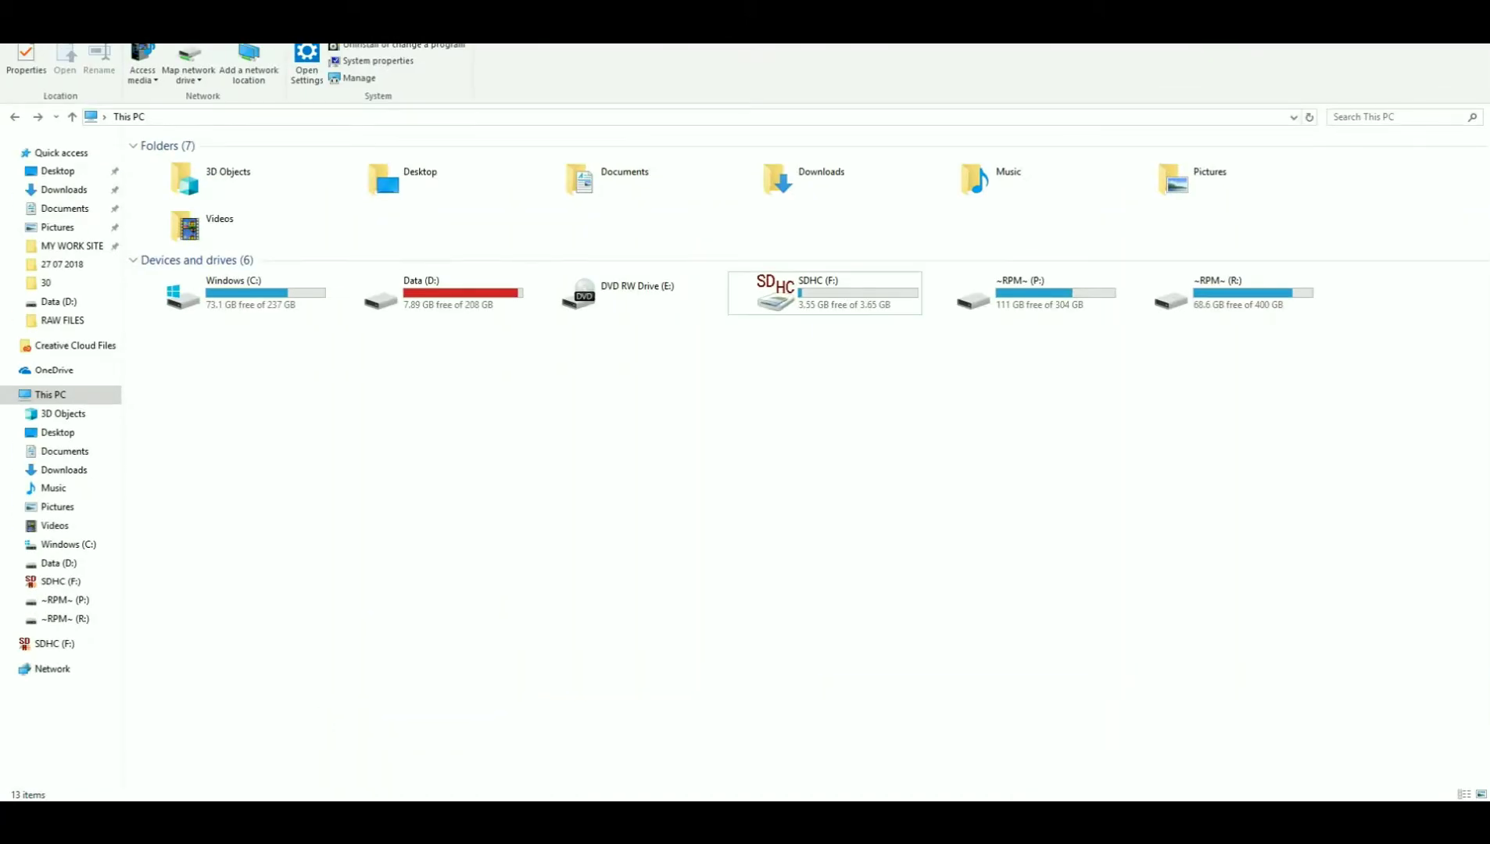
Paste the copied file cant open.txt onto the SDHC (F:) drive and deselect the drive.
right_click(835, 297)
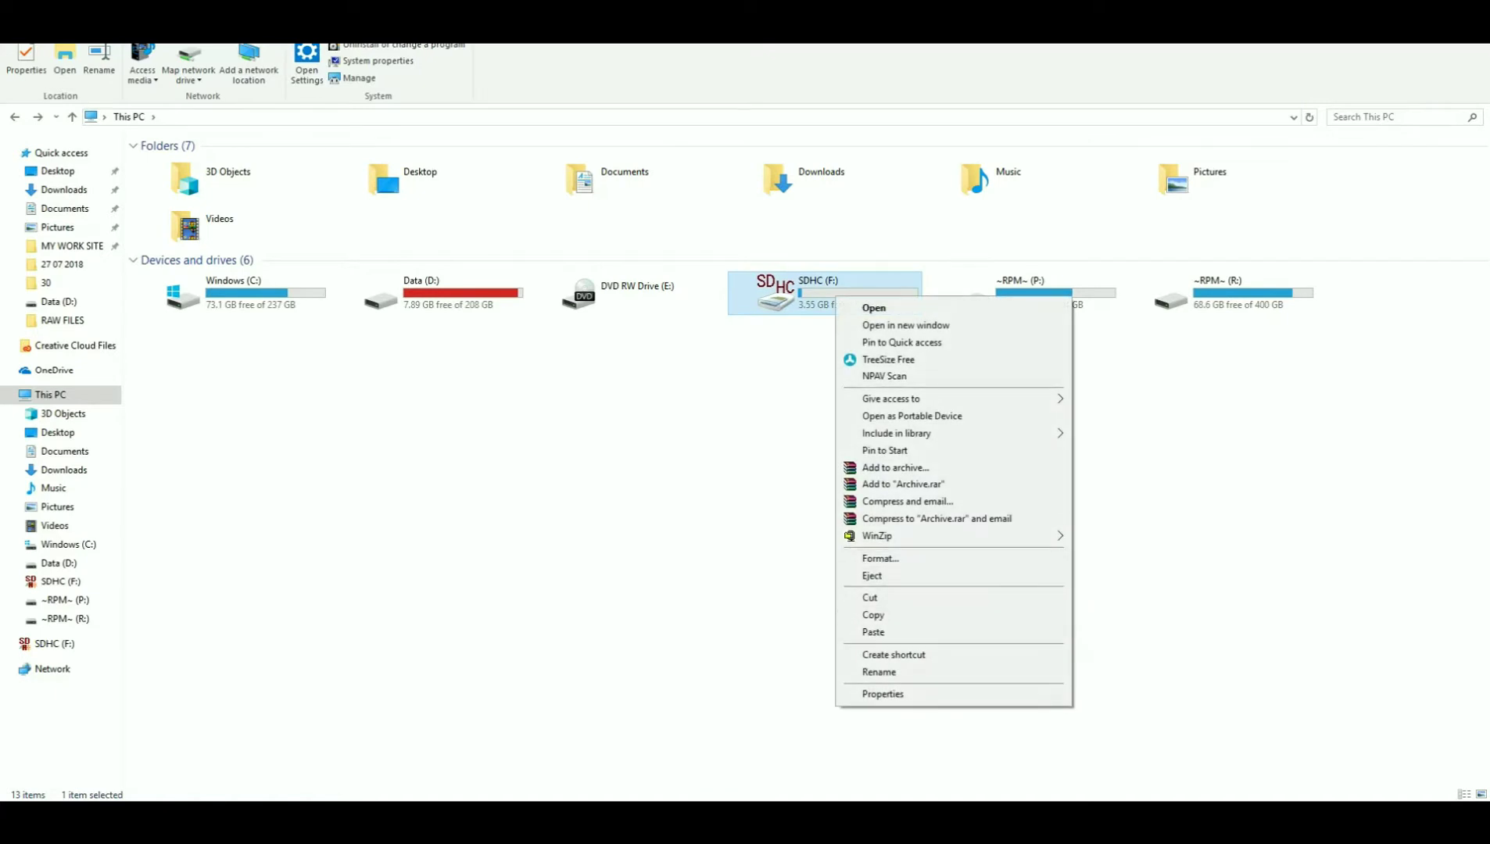
click(873, 631)
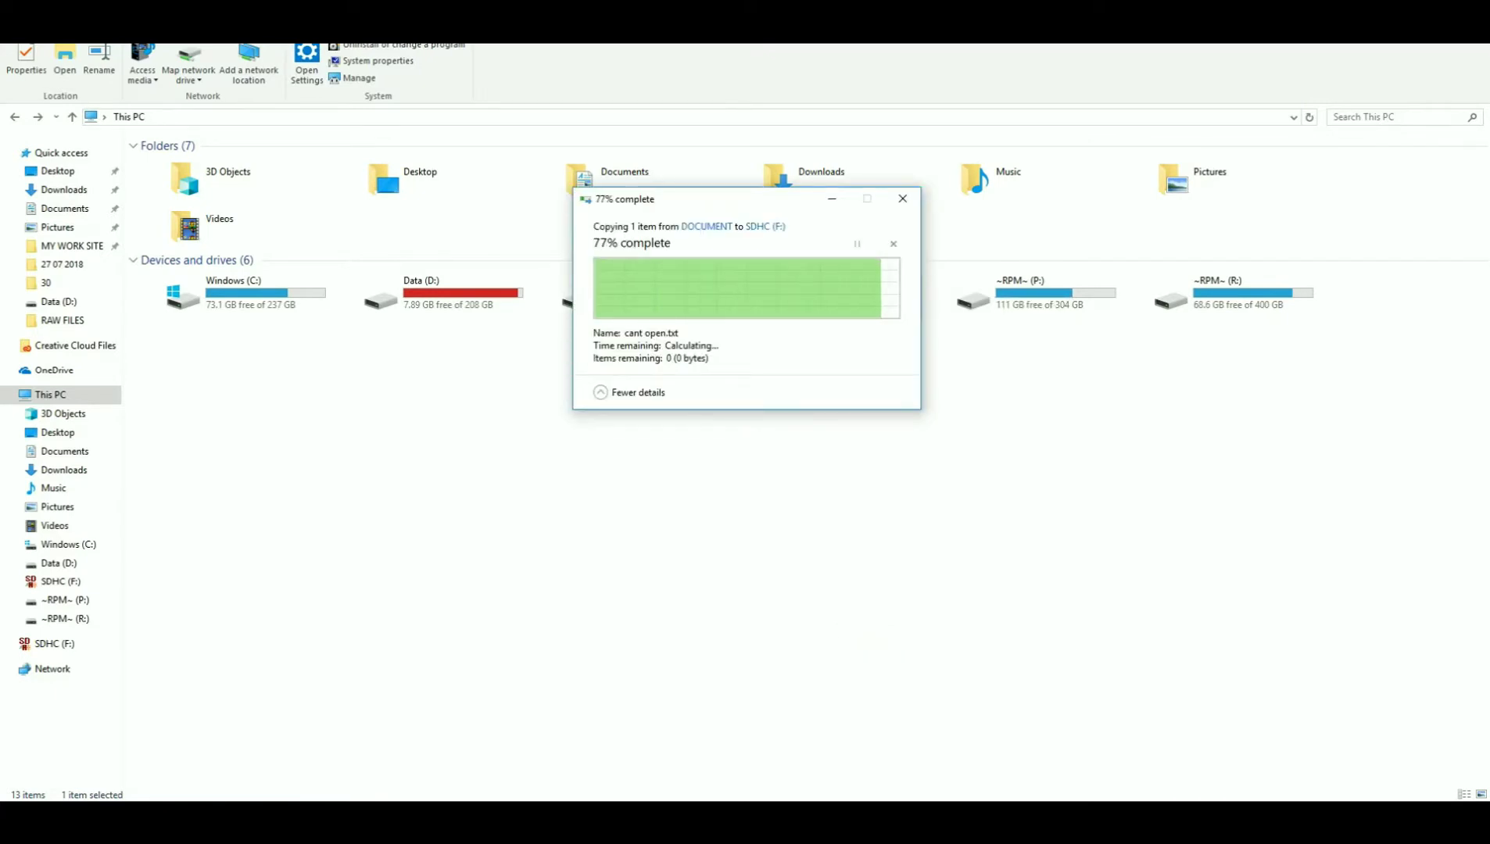
click(384, 159)
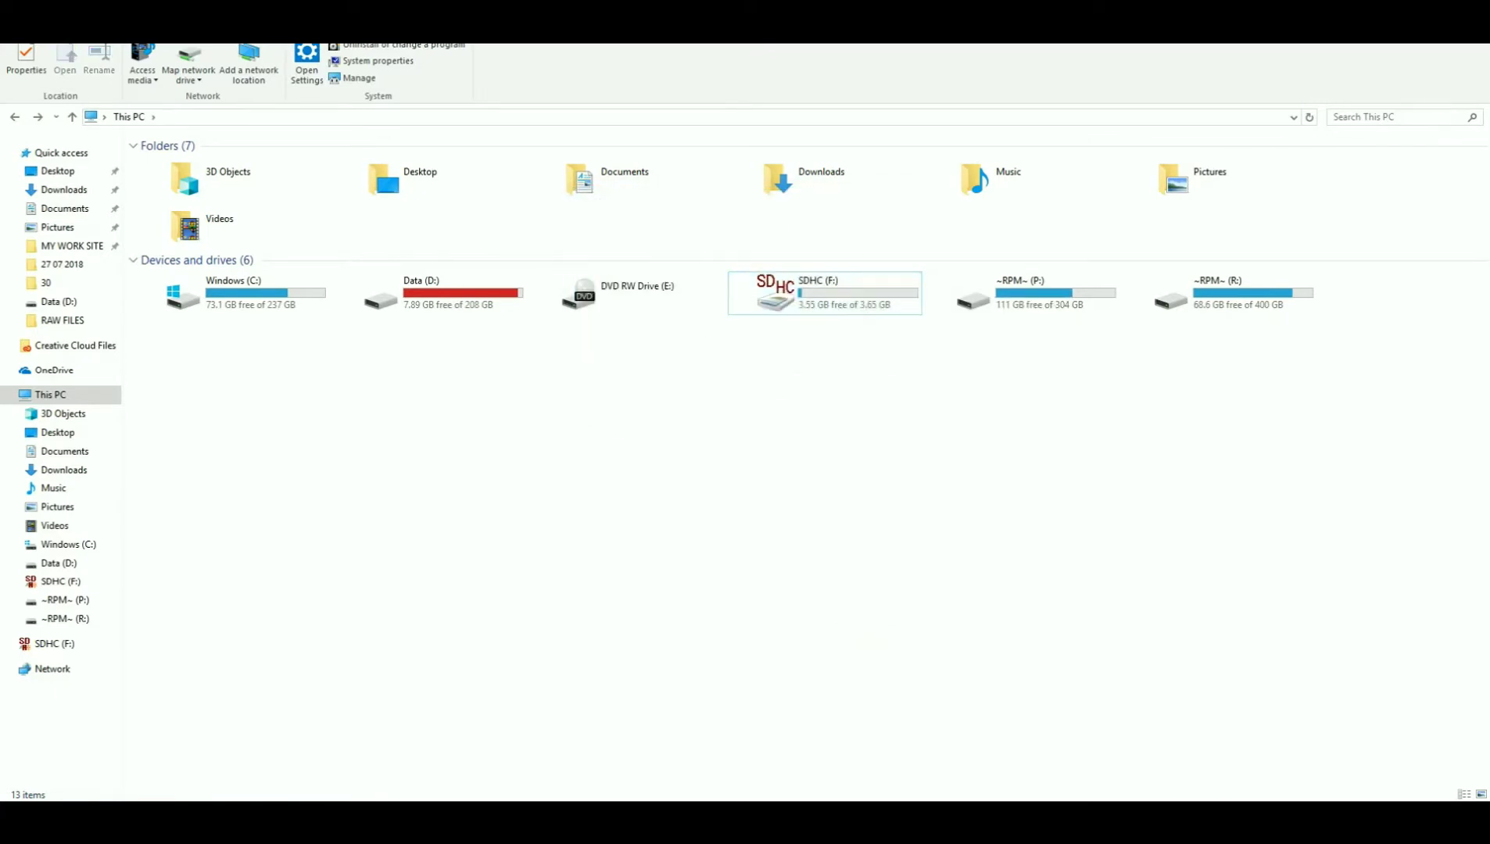